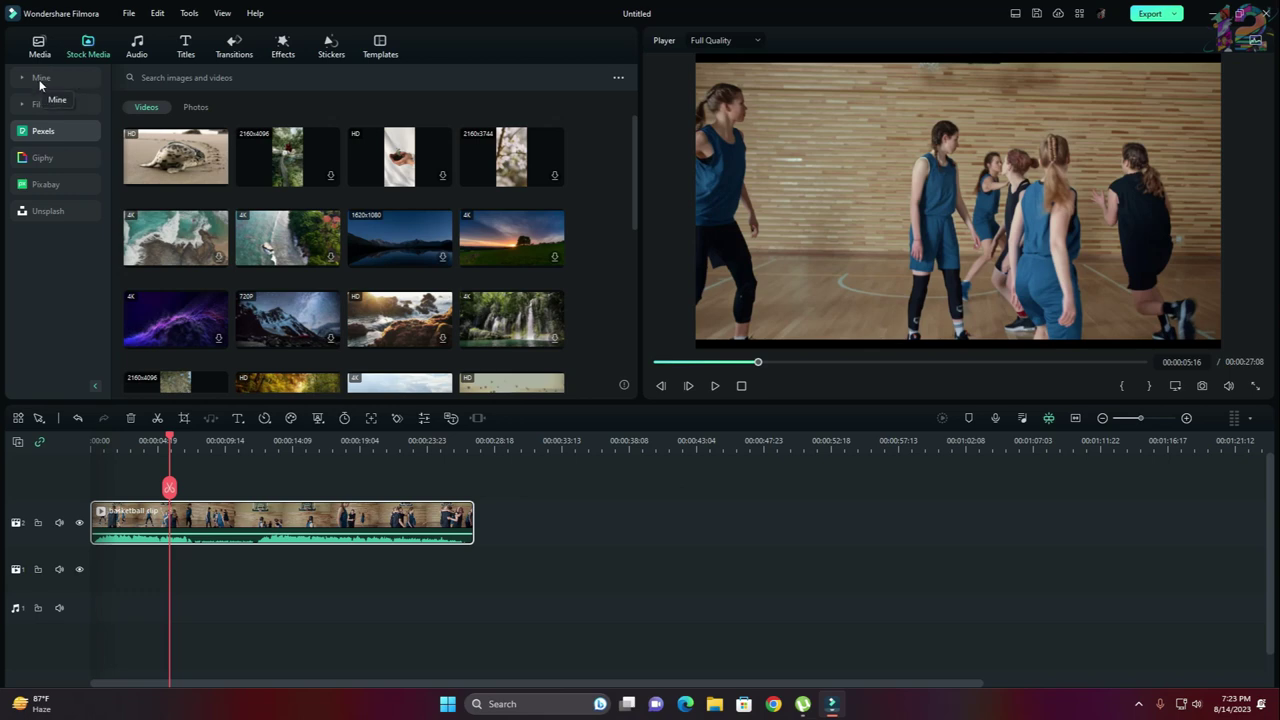
# - Add the downloaded cheering-crowd GIF on a track above the basketball clip at 00:00:00:20 and play the sequence from the start
pyautogui.click(30, 79)
pyautogui.click(57, 133)
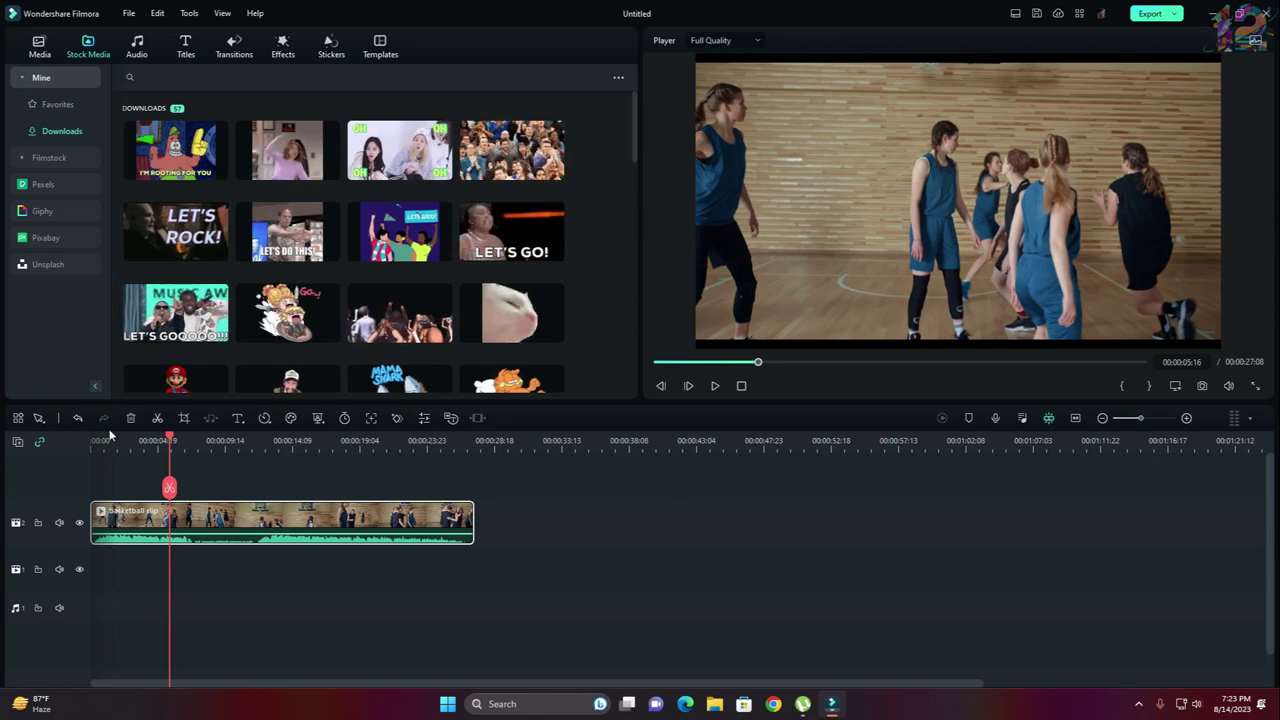
pyautogui.moveTo(169, 440); pyautogui.dragTo(102, 450)
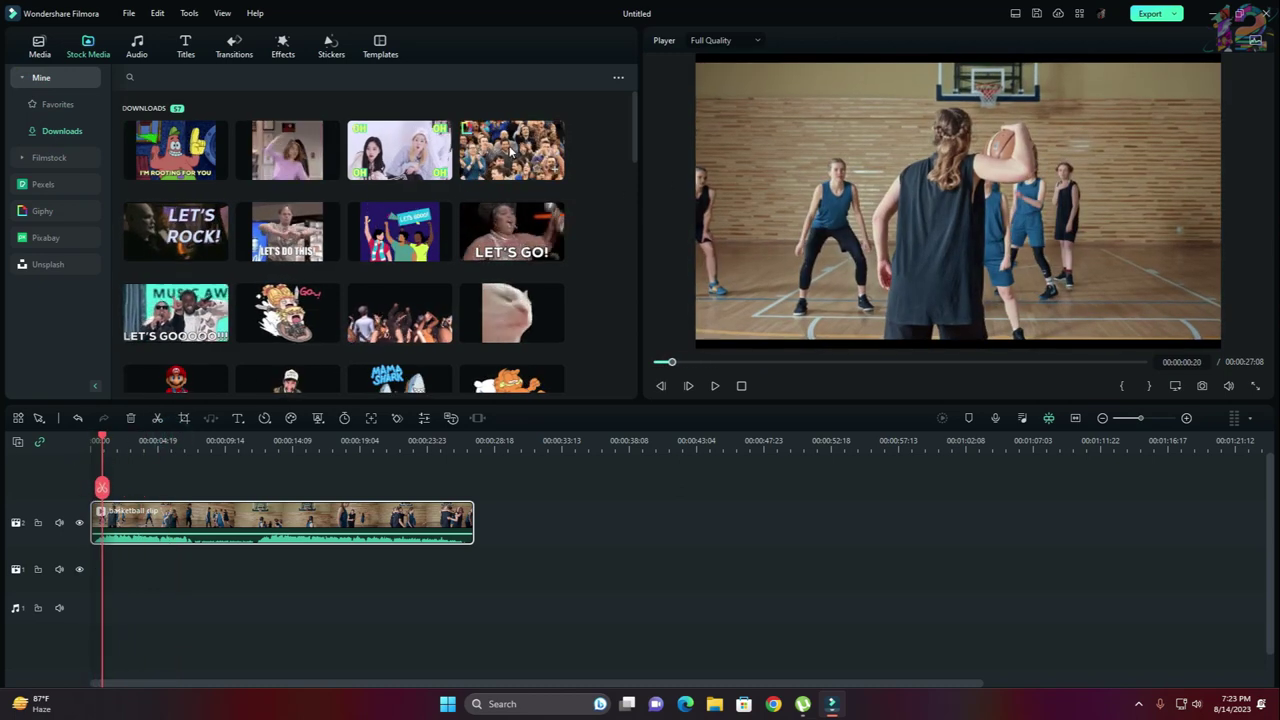
pyautogui.moveTo(510, 150); pyautogui.dragTo(118, 484)
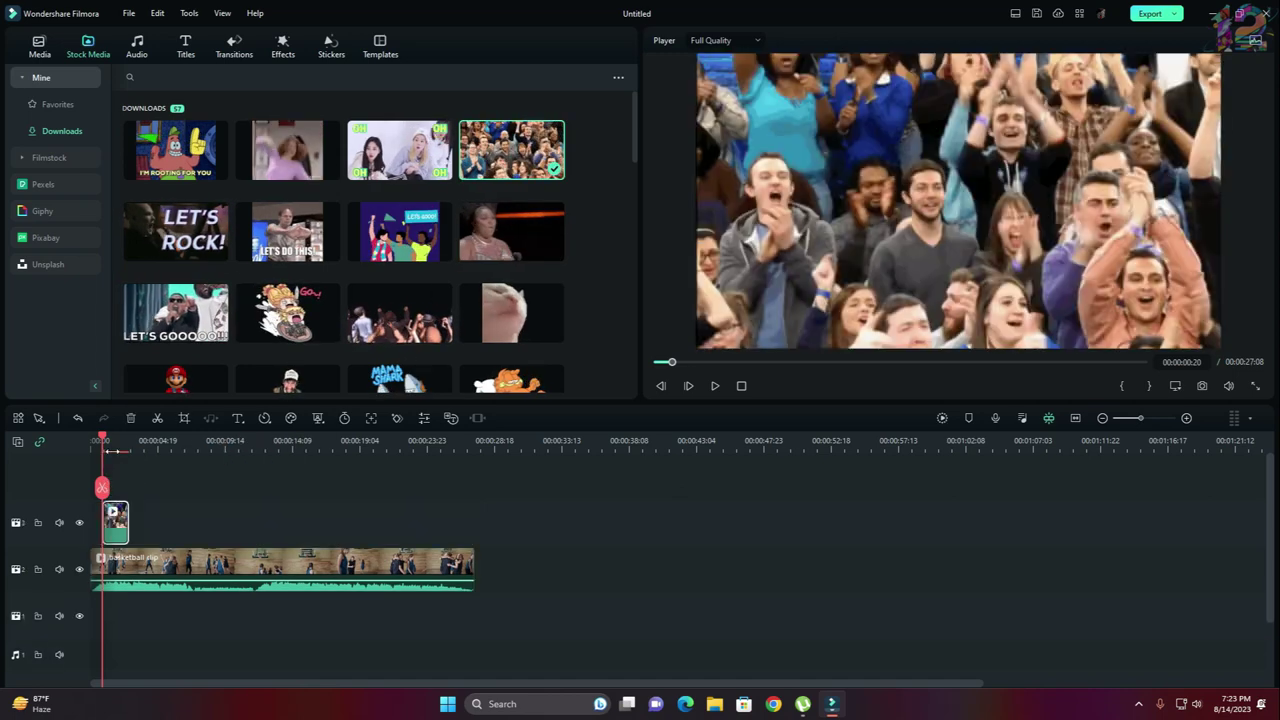
pyautogui.click(98, 441)
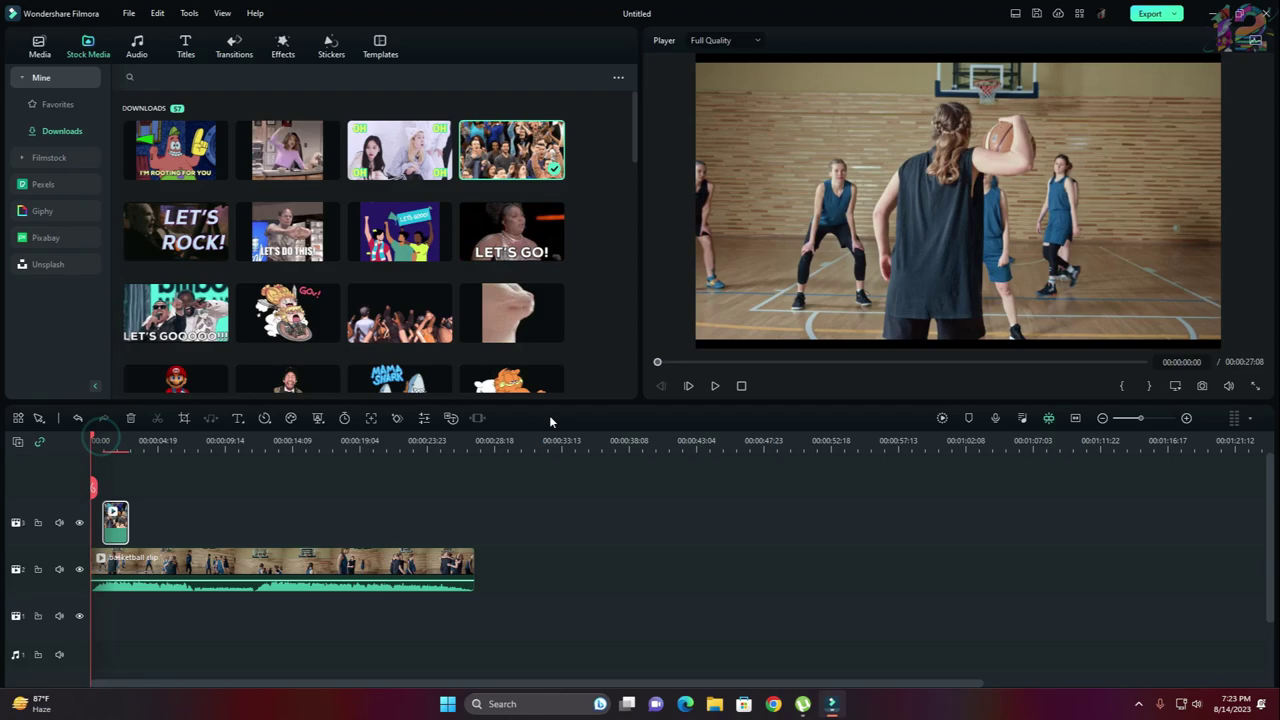
pyautogui.click(714, 385)
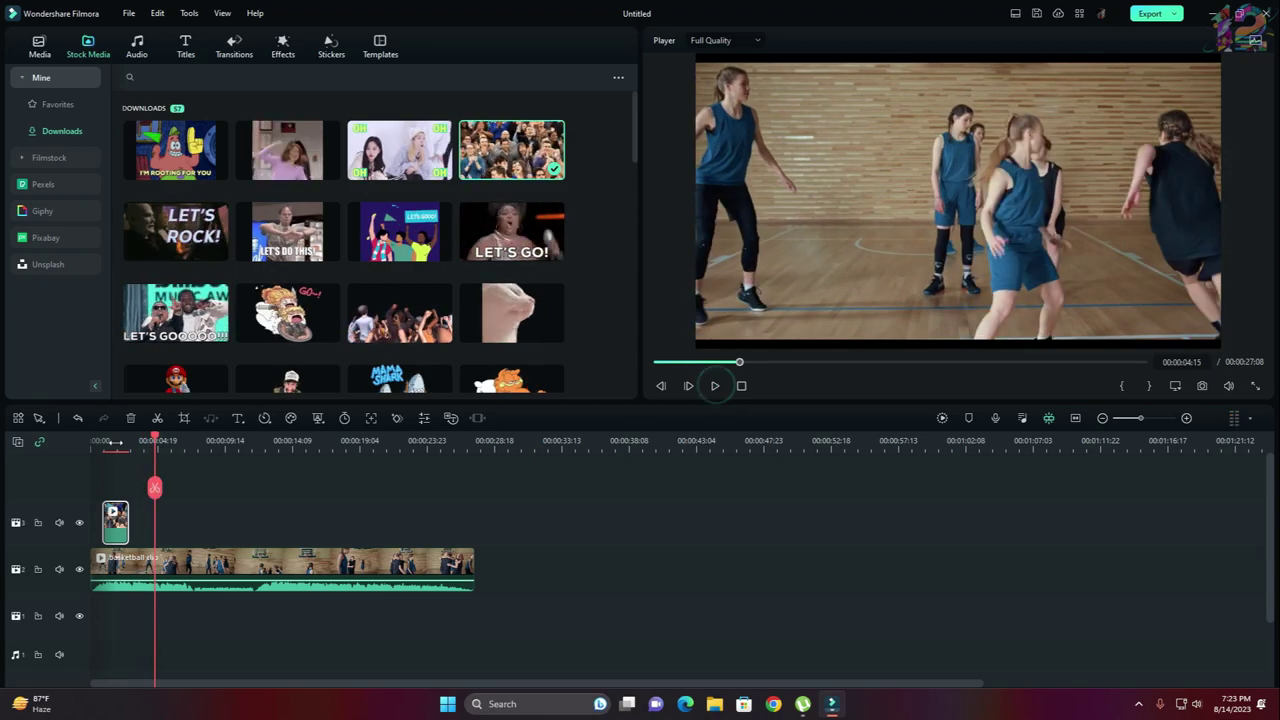
pyautogui.click(152, 440)
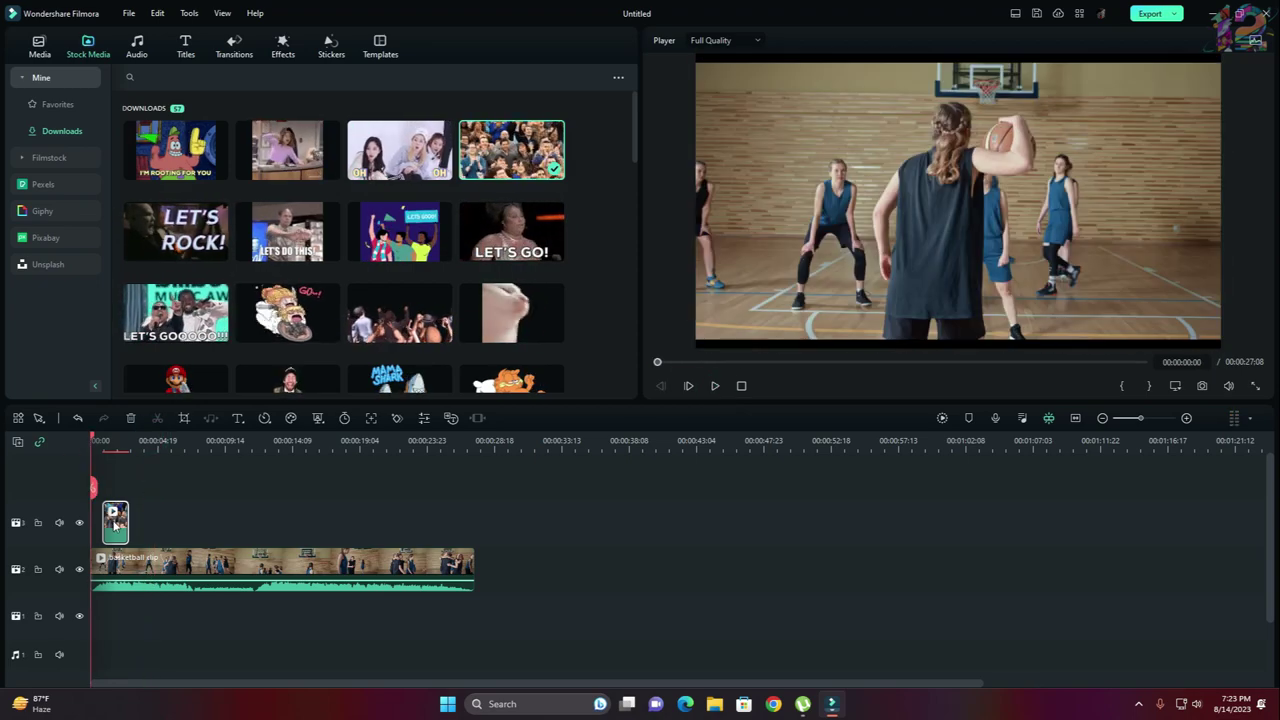
# - Shift the cheering-crowd GIF slightly earlier on its track and play the sequence from the start to check its timing
pyautogui.moveTo(97, 522)
pyautogui.mouseDown()
pyautogui.moveTo(80, 524)
pyautogui.moveTo(102, 523)
pyautogui.mouseUp()
pyautogui.moveTo(365, 449); pyautogui.dragTo(337, 441)
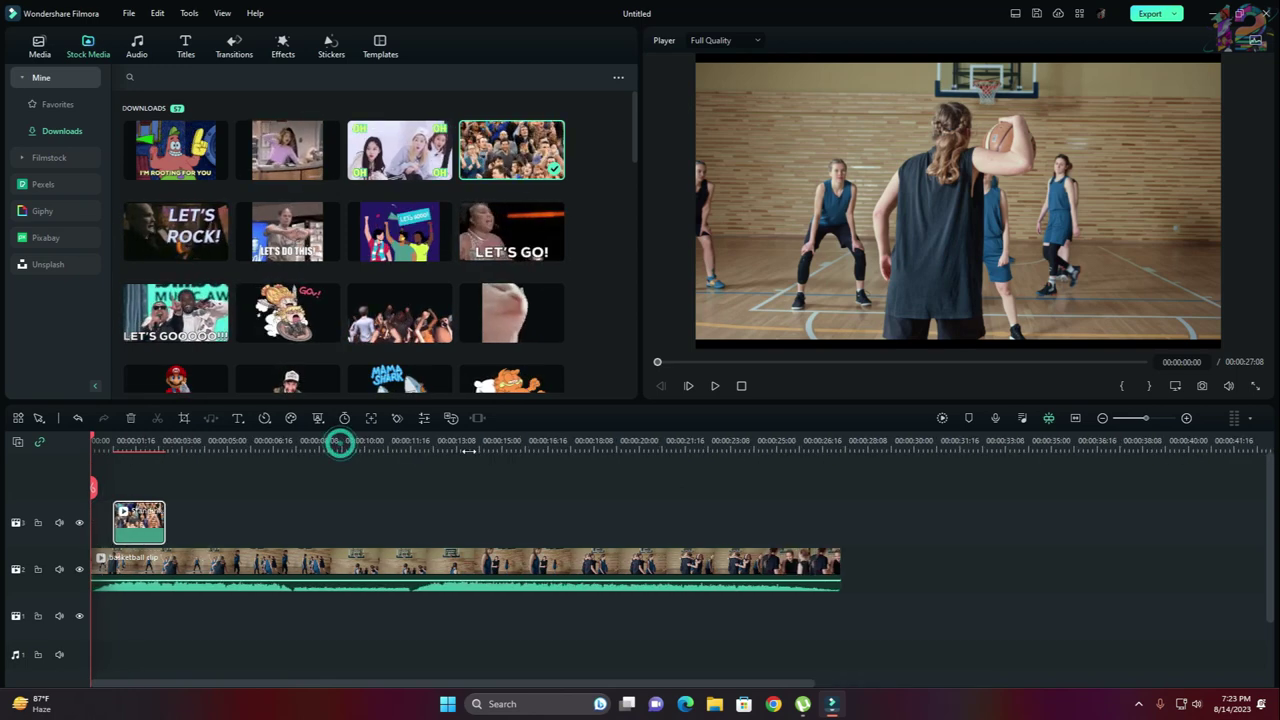
pyautogui.moveTo(140, 518)
pyautogui.mouseDown()
pyautogui.moveTo(117, 520)
pyautogui.moveTo(138, 520)
pyautogui.mouseUp()
pyautogui.moveTo(316, 443); pyautogui.dragTo(388, 452)
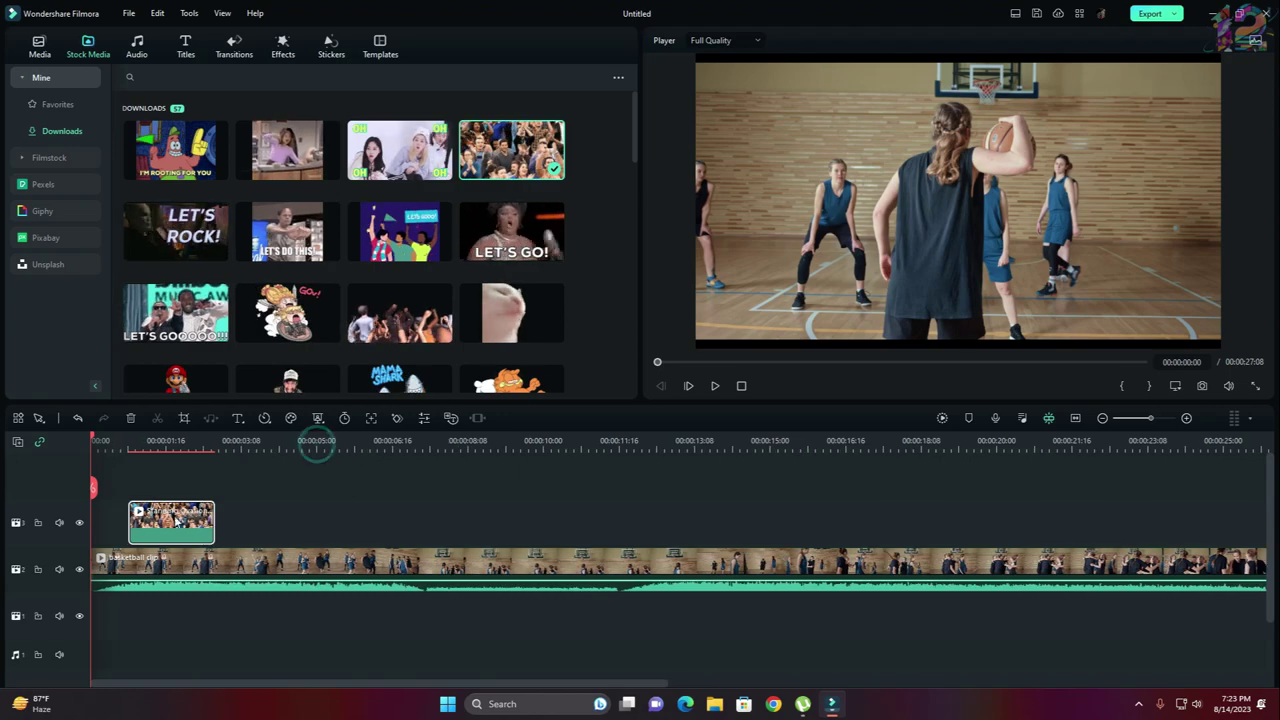
pyautogui.moveTo(167, 513); pyautogui.dragTo(150, 512)
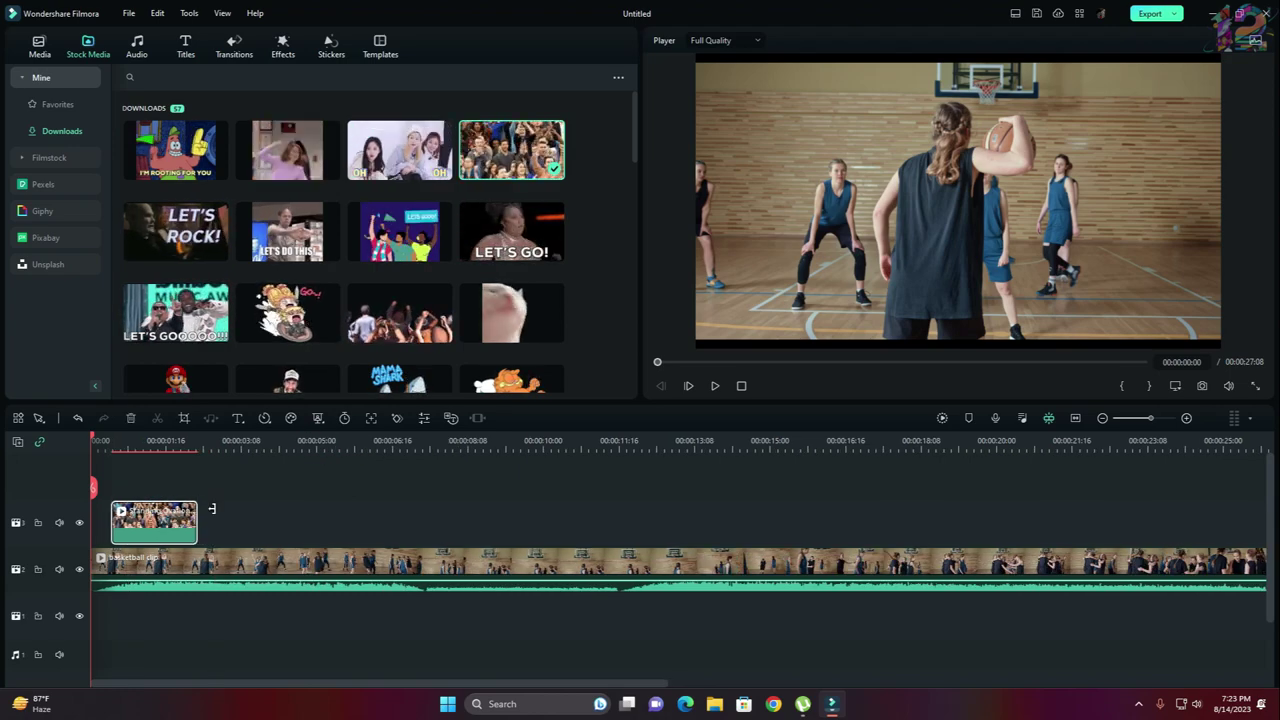
pyautogui.moveTo(520, 447); pyautogui.dragTo(311, 463)
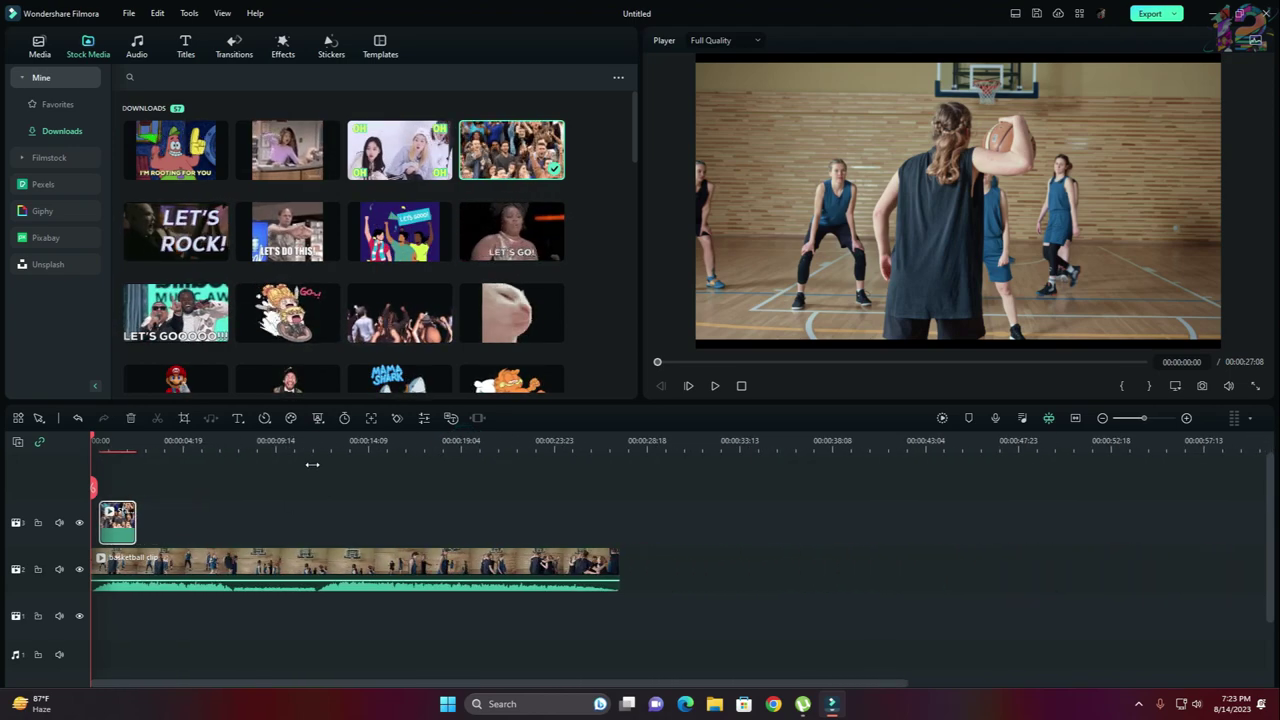
pyautogui.click(715, 386)
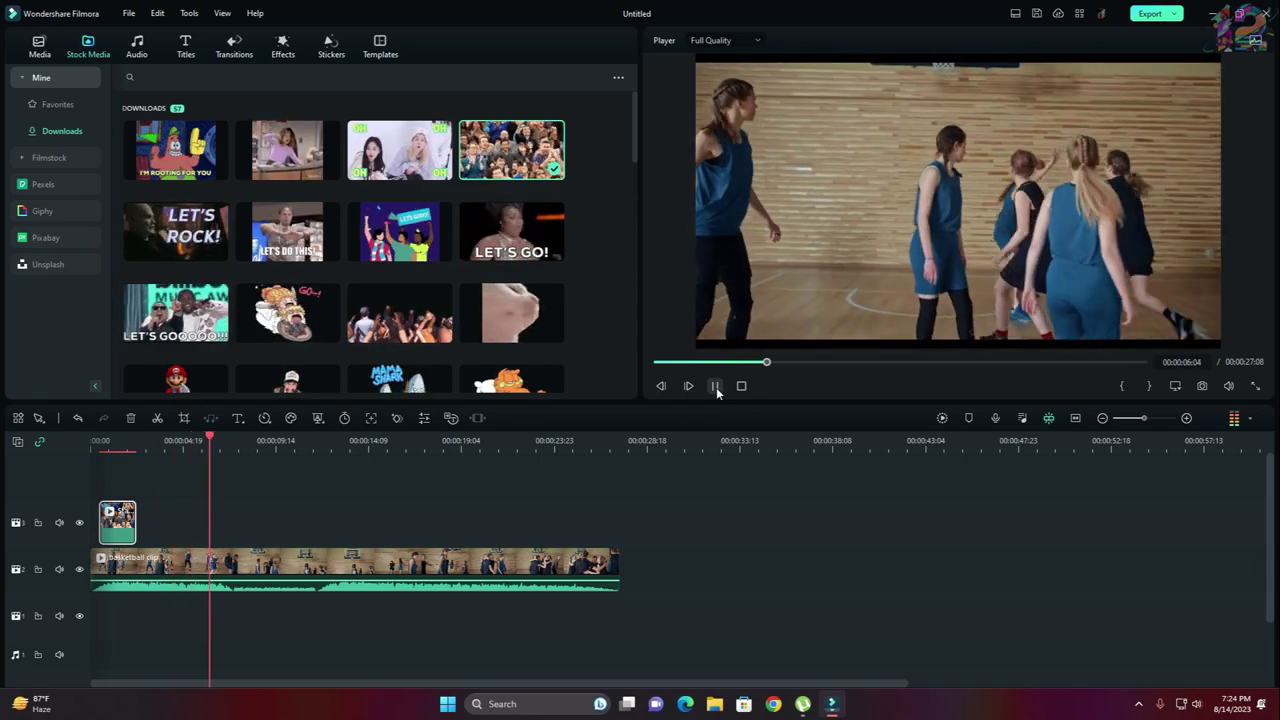
pyautogui.click(715, 386)
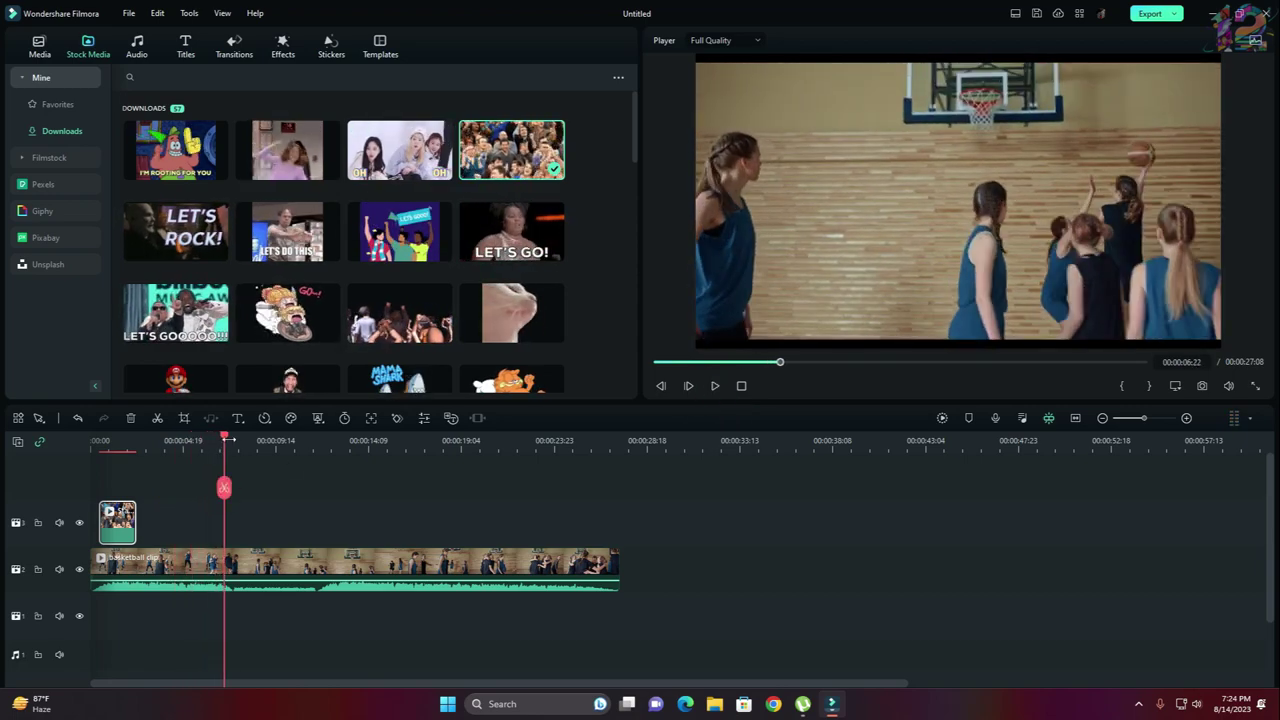
# - Add the downloaded "Go~!" cartoon GIF after the crowd GIF at 00:00:02:21 and shrink it to about half size in the frame's lower-left corner
pyautogui.moveTo(225, 437); pyautogui.dragTo(148, 450)
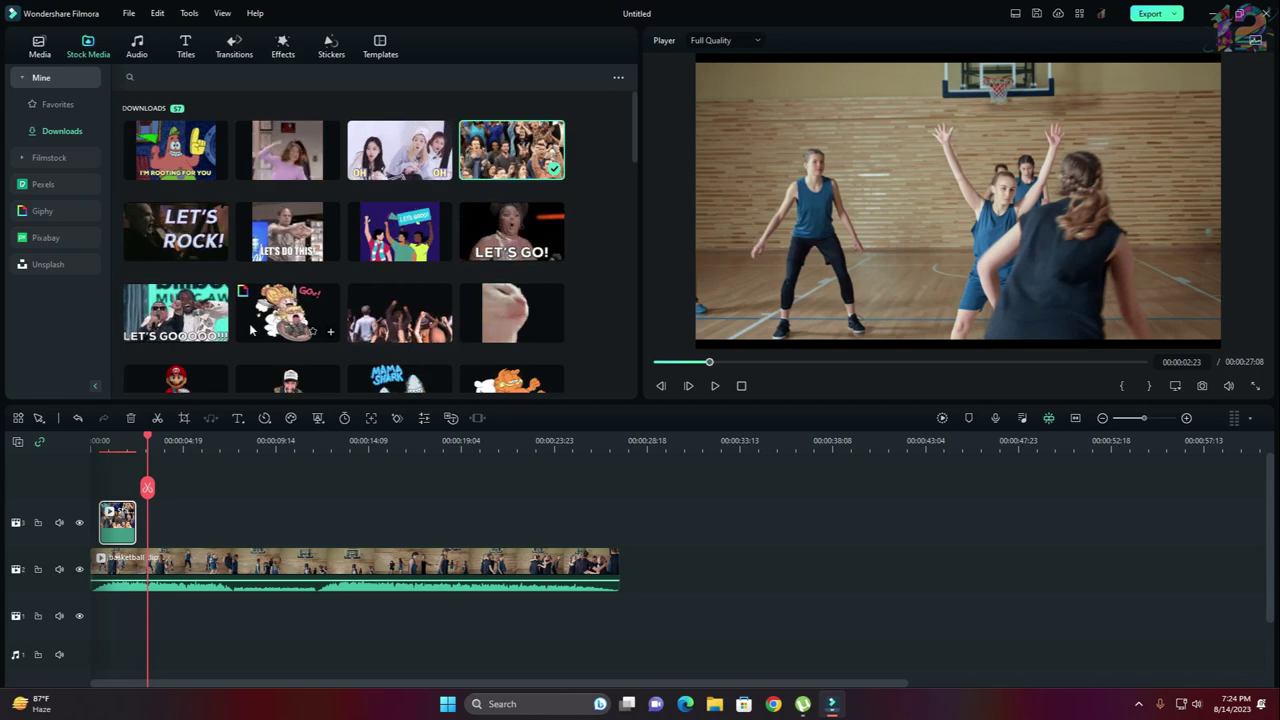
pyautogui.moveTo(148, 440)
pyautogui.mouseDown()
pyautogui.moveTo(134, 440)
pyautogui.moveTo(146, 440)
pyautogui.mouseUp()
pyautogui.moveTo(305, 318); pyautogui.dragTo(155, 520)
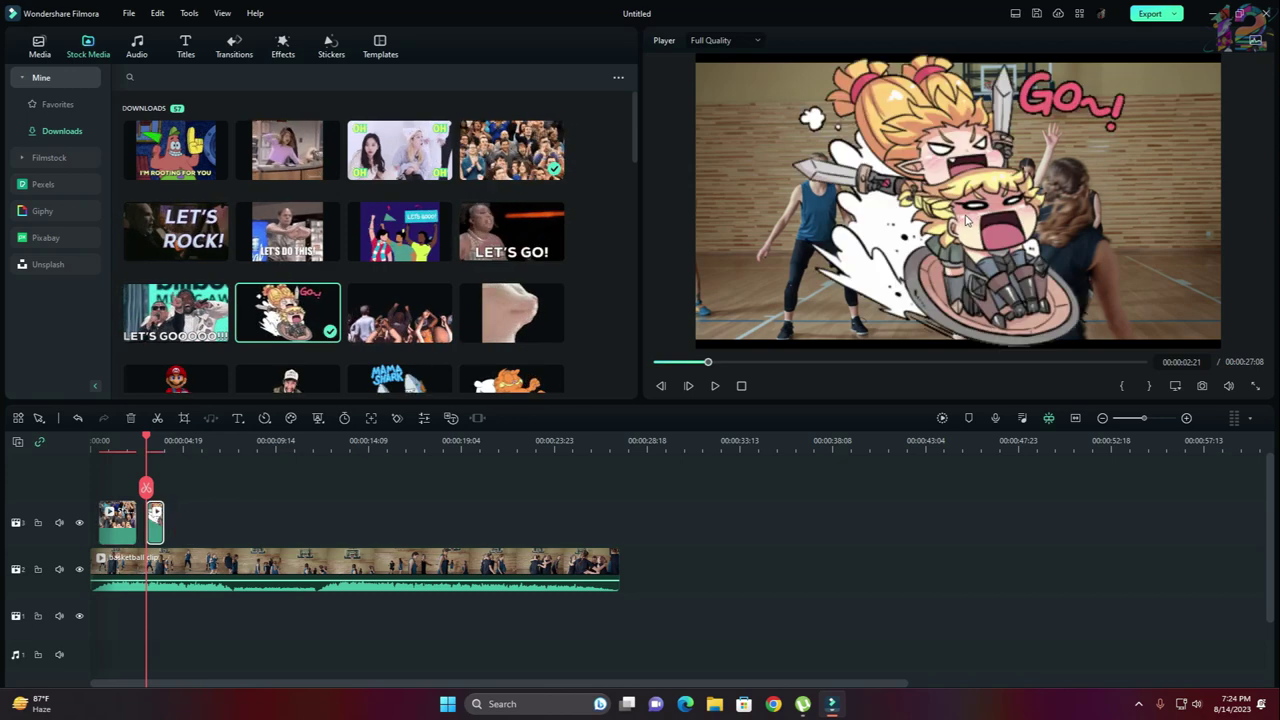
pyautogui.click(1134, 60)
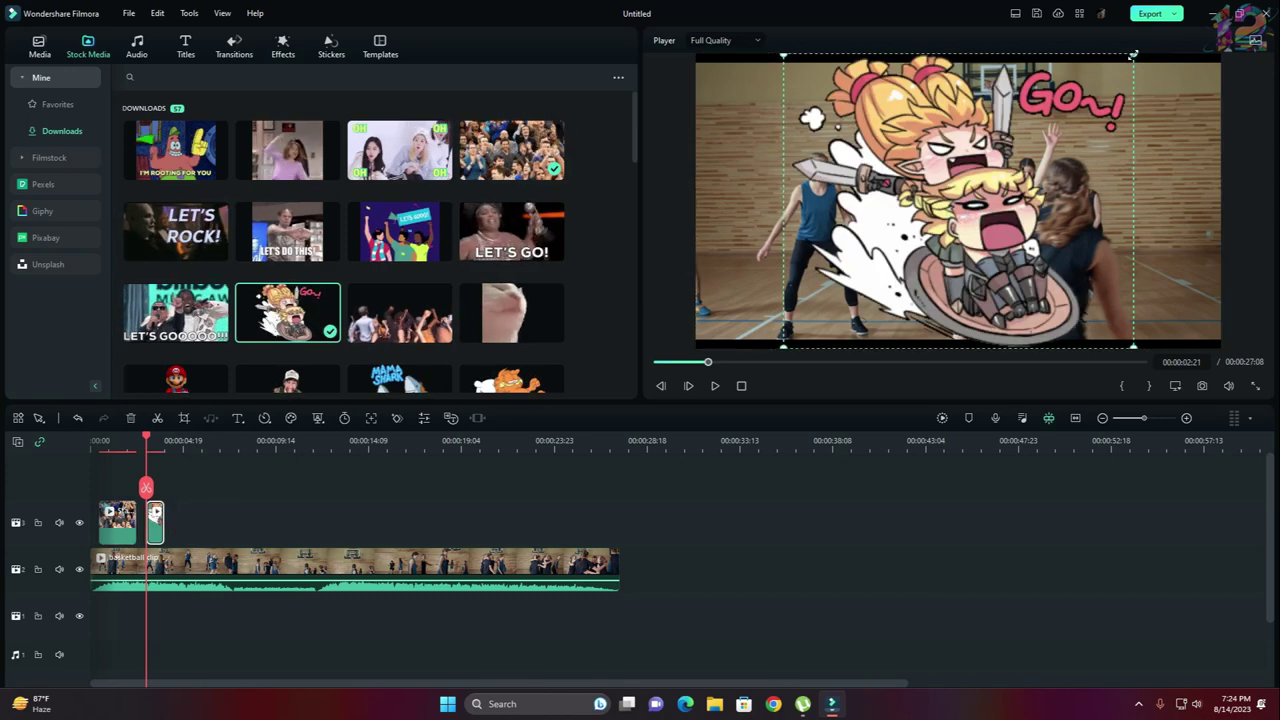
pyautogui.moveTo(1134, 60); pyautogui.dragTo(785, 250)
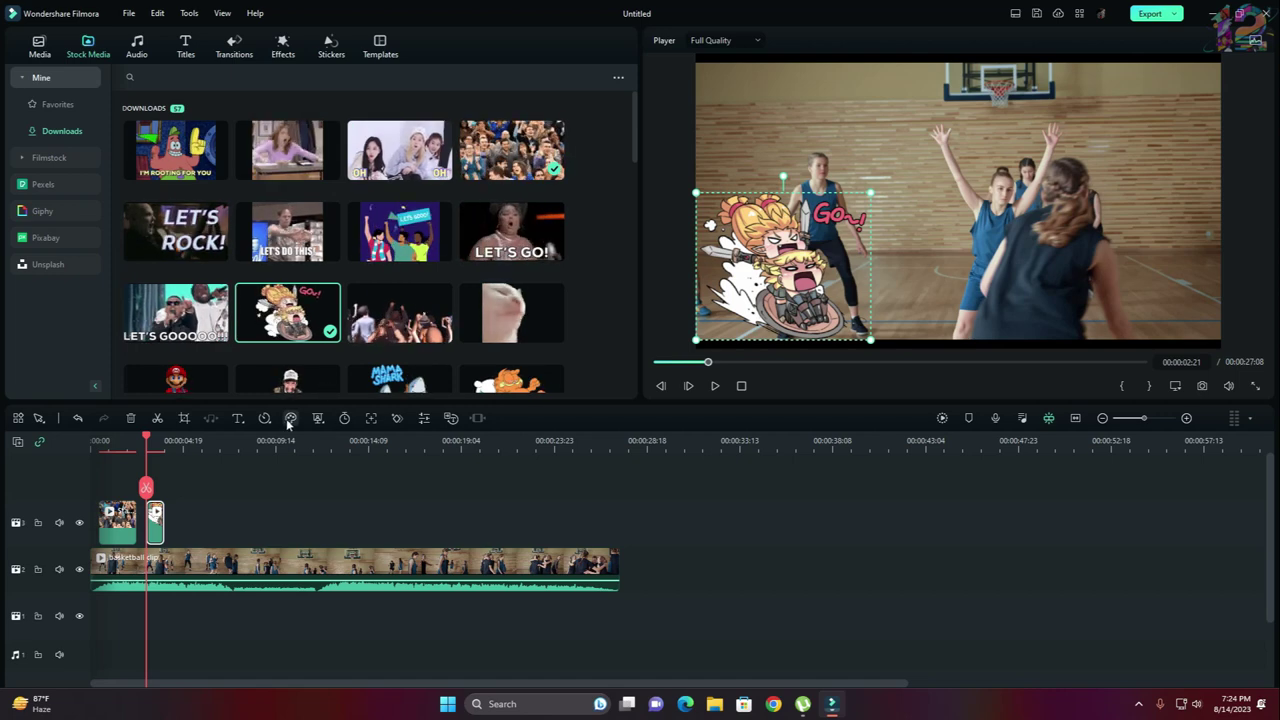
# - Audition the downloaded sound effect Spaceship Whoosh 10 and add it to the audio track at 00:00:02:21
pyautogui.click(136, 50)
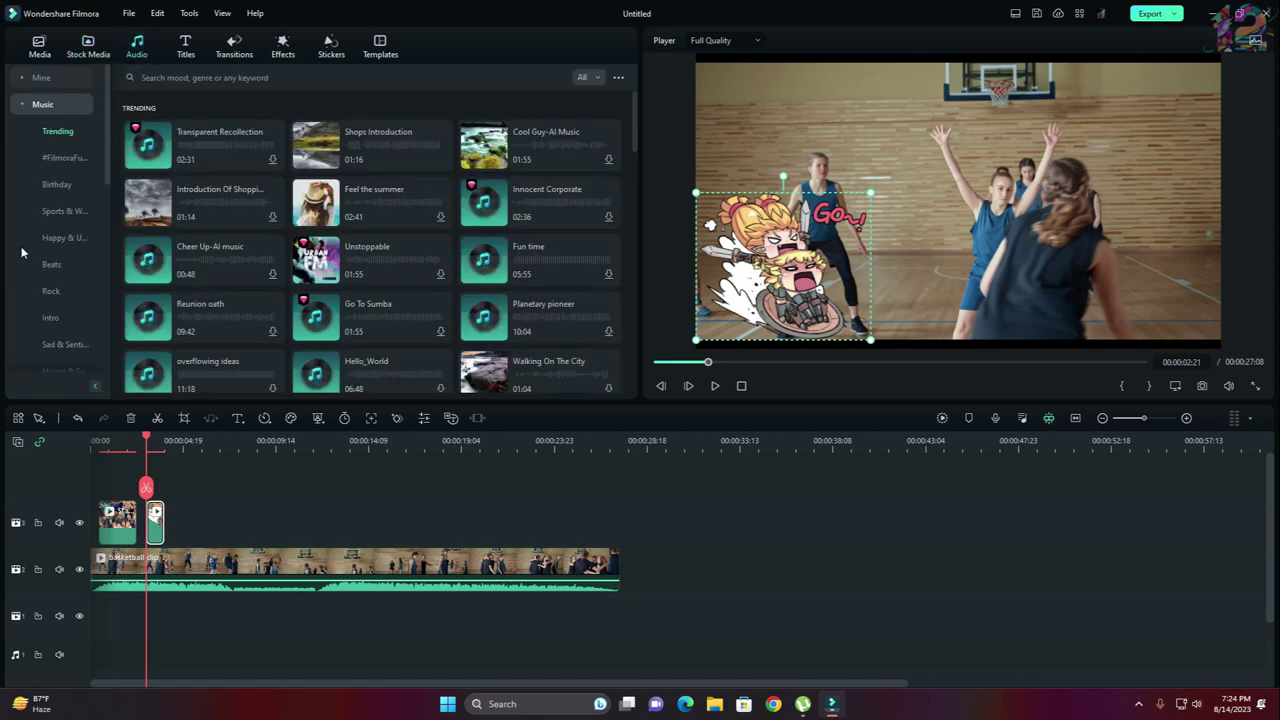
pyautogui.click(42, 78)
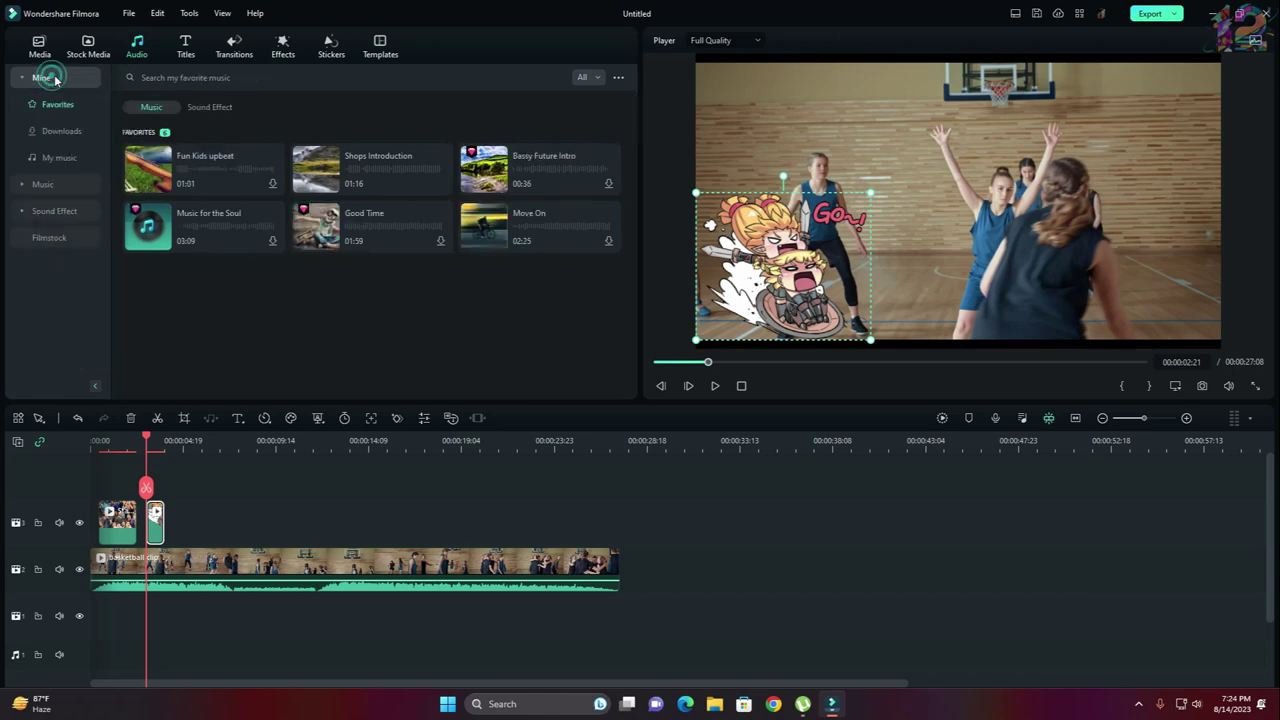
pyautogui.click(212, 108)
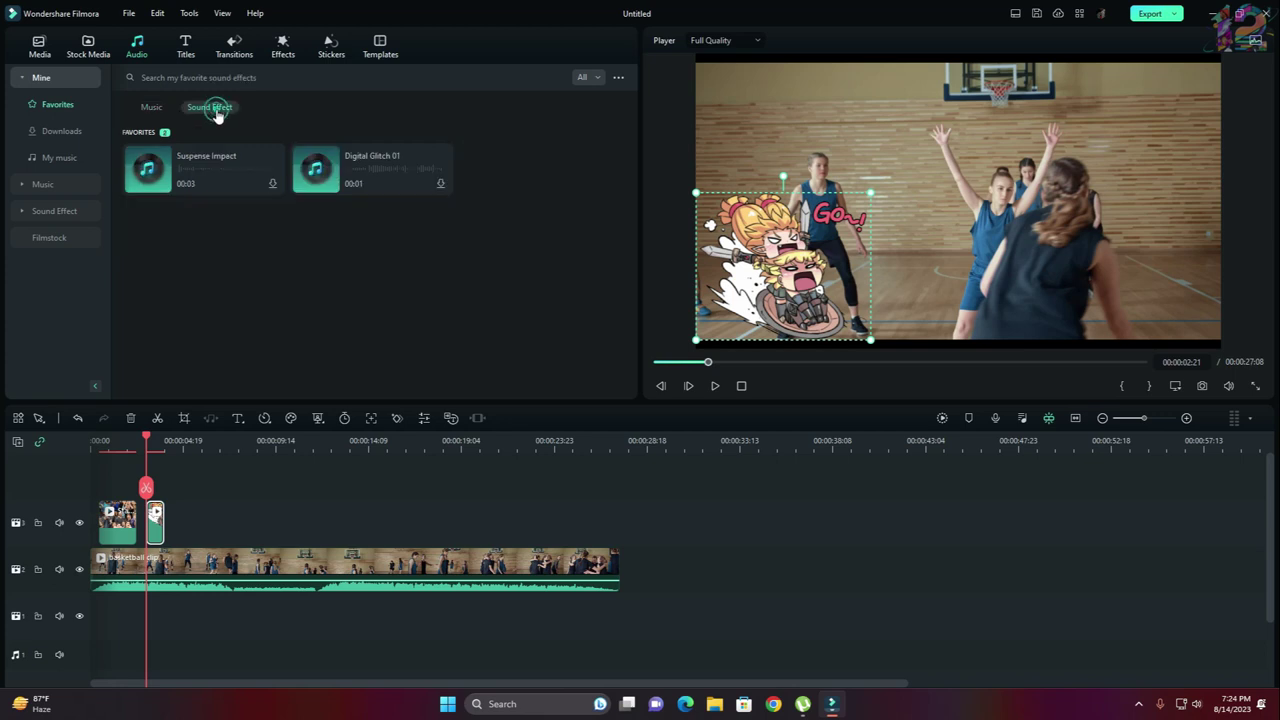
pyautogui.click(55, 210)
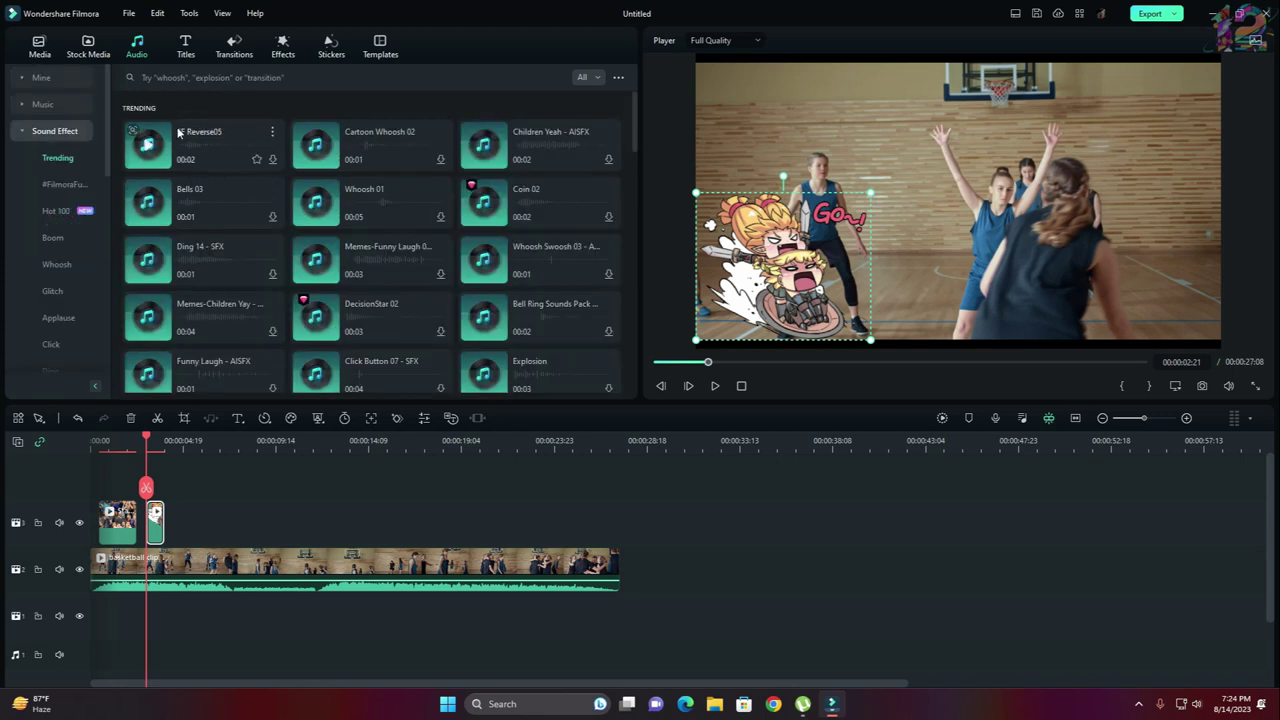
pyautogui.click(63, 82)
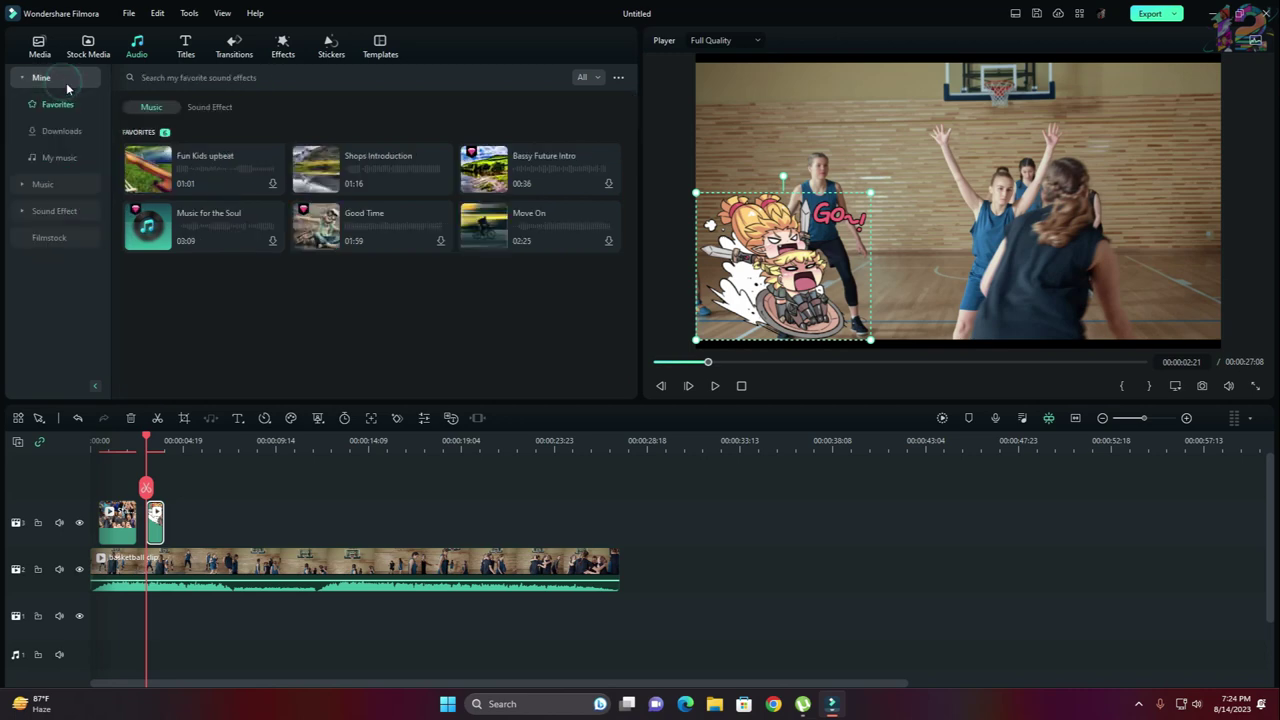
pyautogui.click(214, 108)
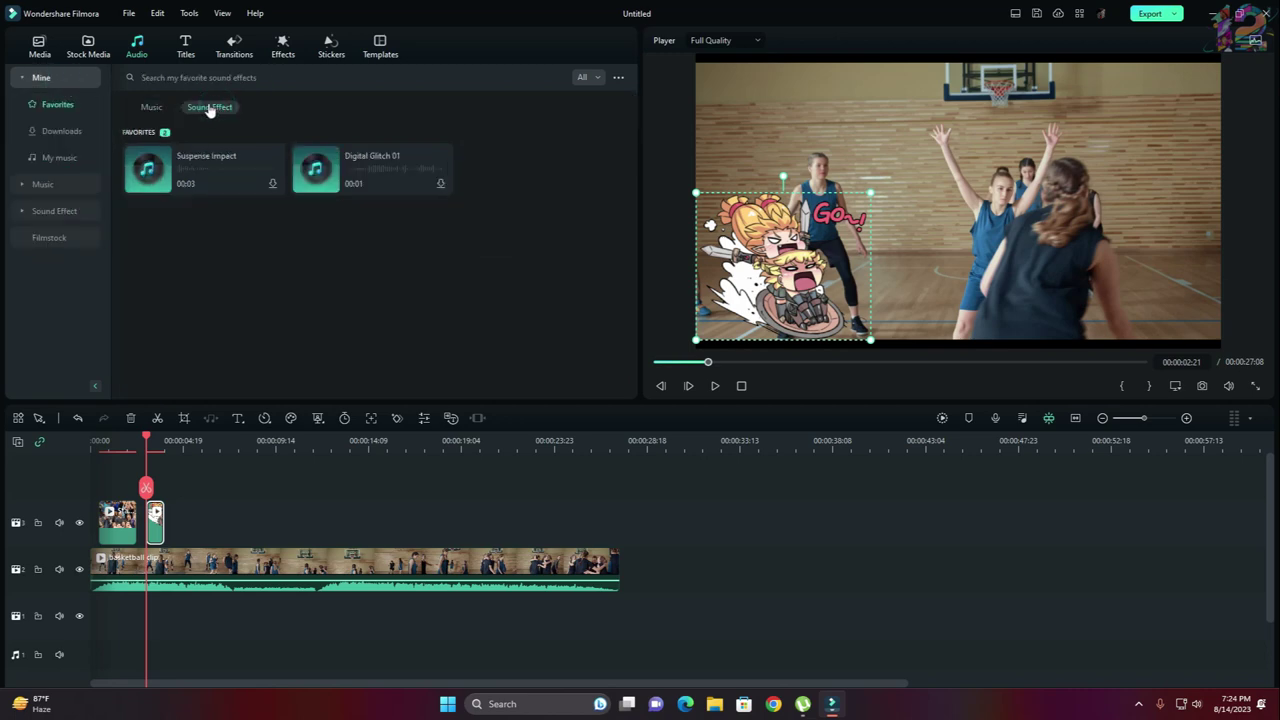
pyautogui.click(62, 131)
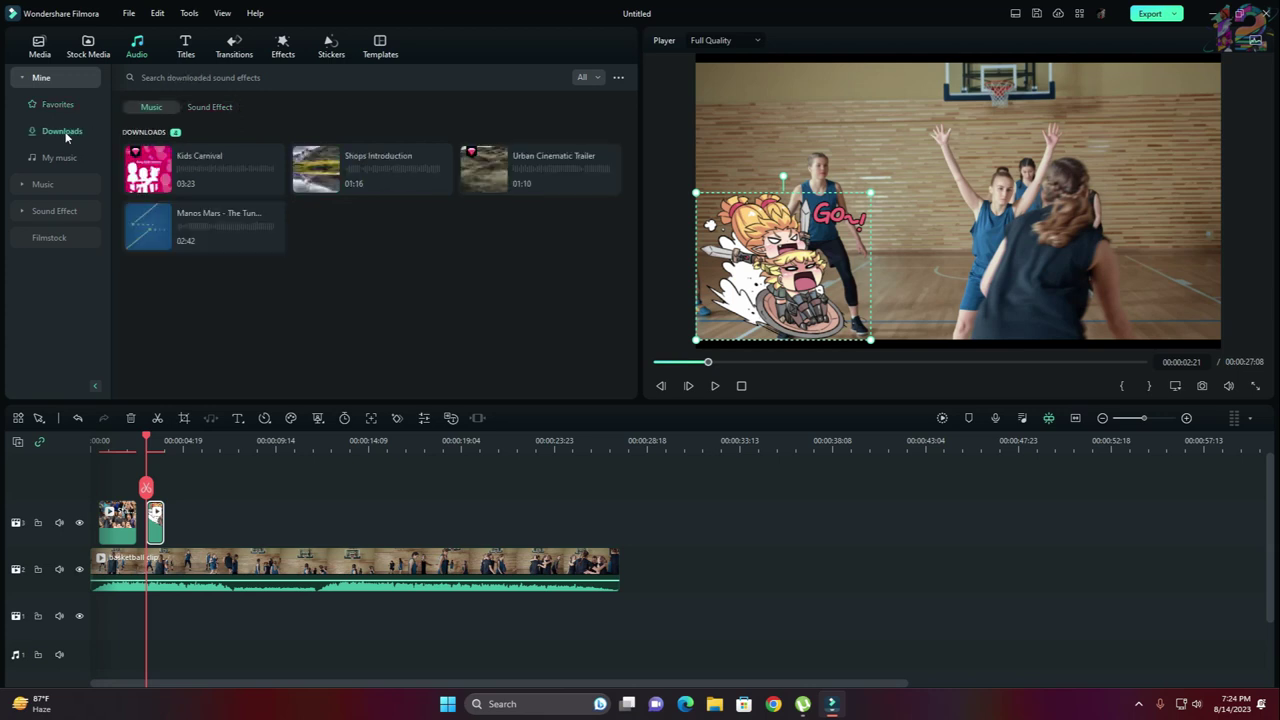
pyautogui.click(214, 108)
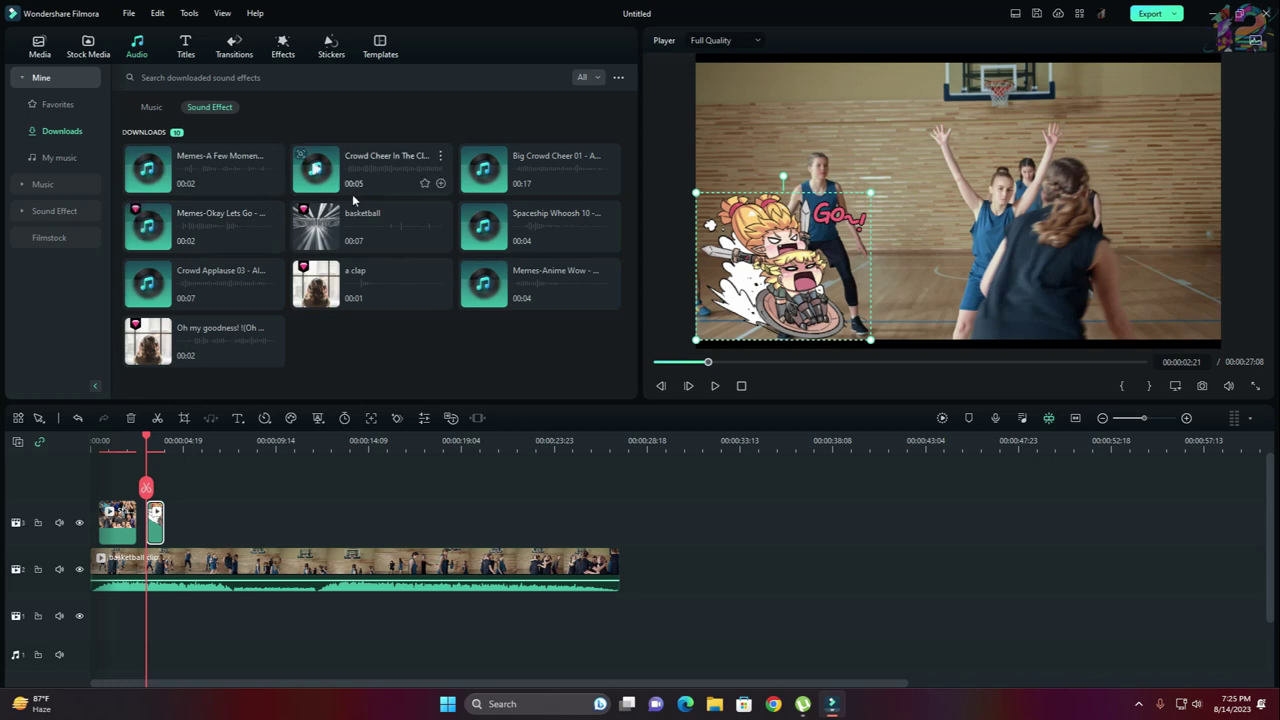
pyautogui.click(485, 229)
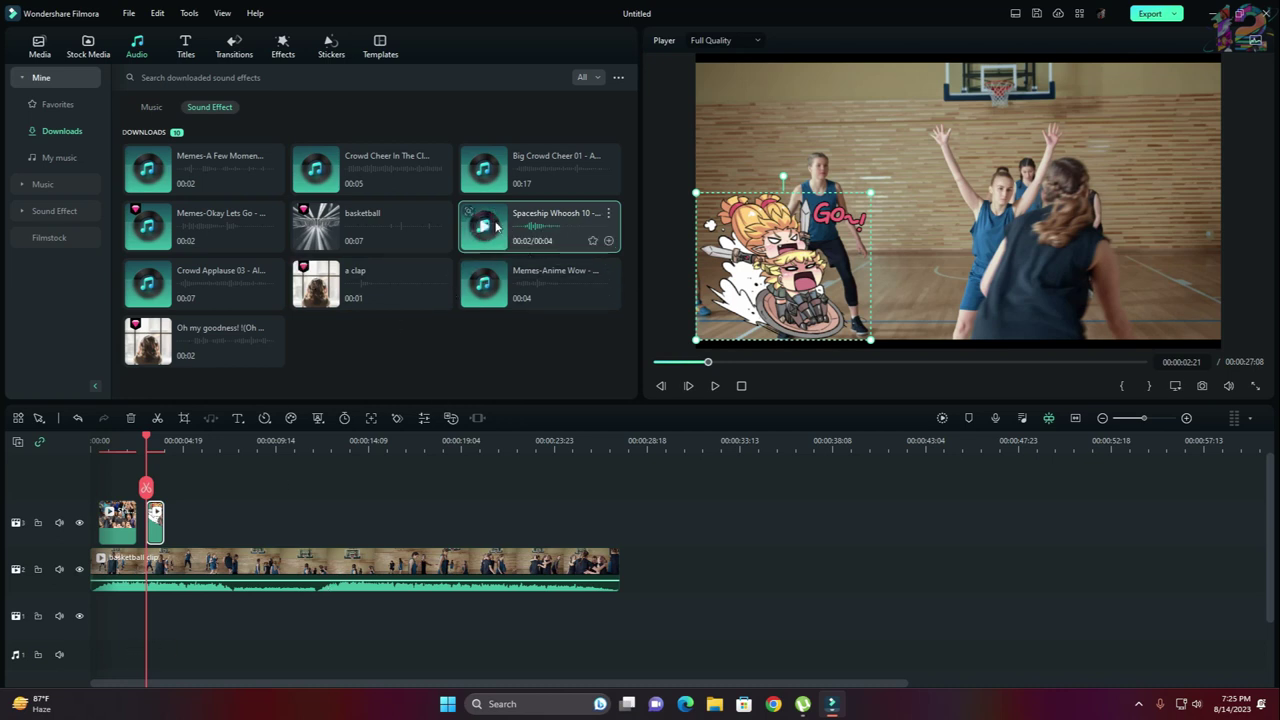
pyautogui.moveTo(493, 226); pyautogui.dragTo(155, 588)
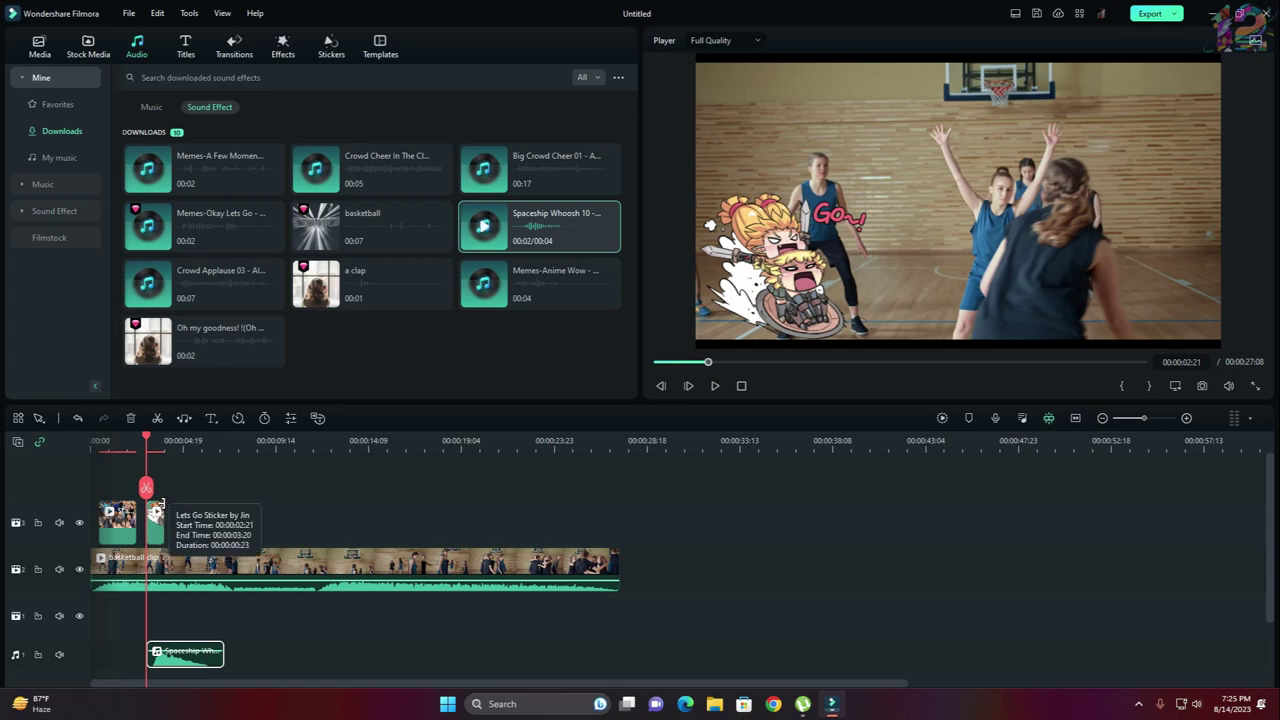
# - Extend the "Go~!" GIF to end with the whoosh sound effect and play the sequence from the start
pyautogui.moveTo(156, 511); pyautogui.dragTo(224, 513)
pyautogui.moveTo(140, 438); pyautogui.dragTo(88, 443)
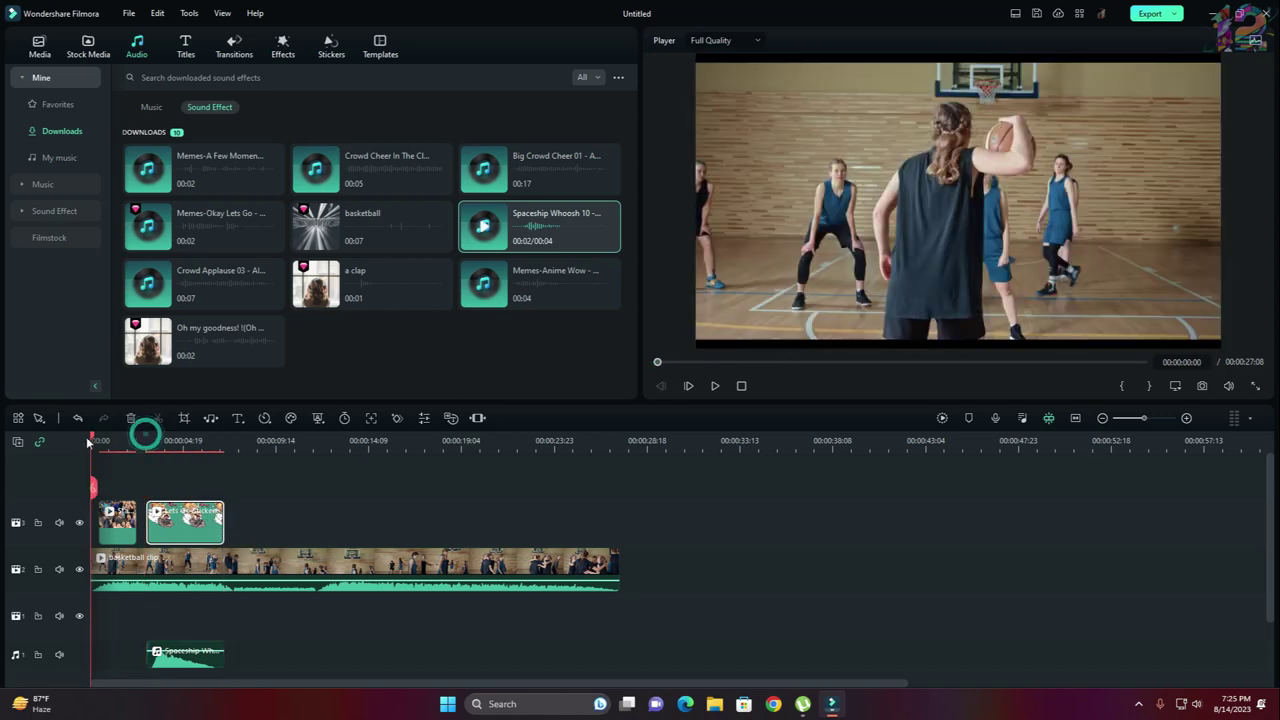
pyautogui.click(716, 387)
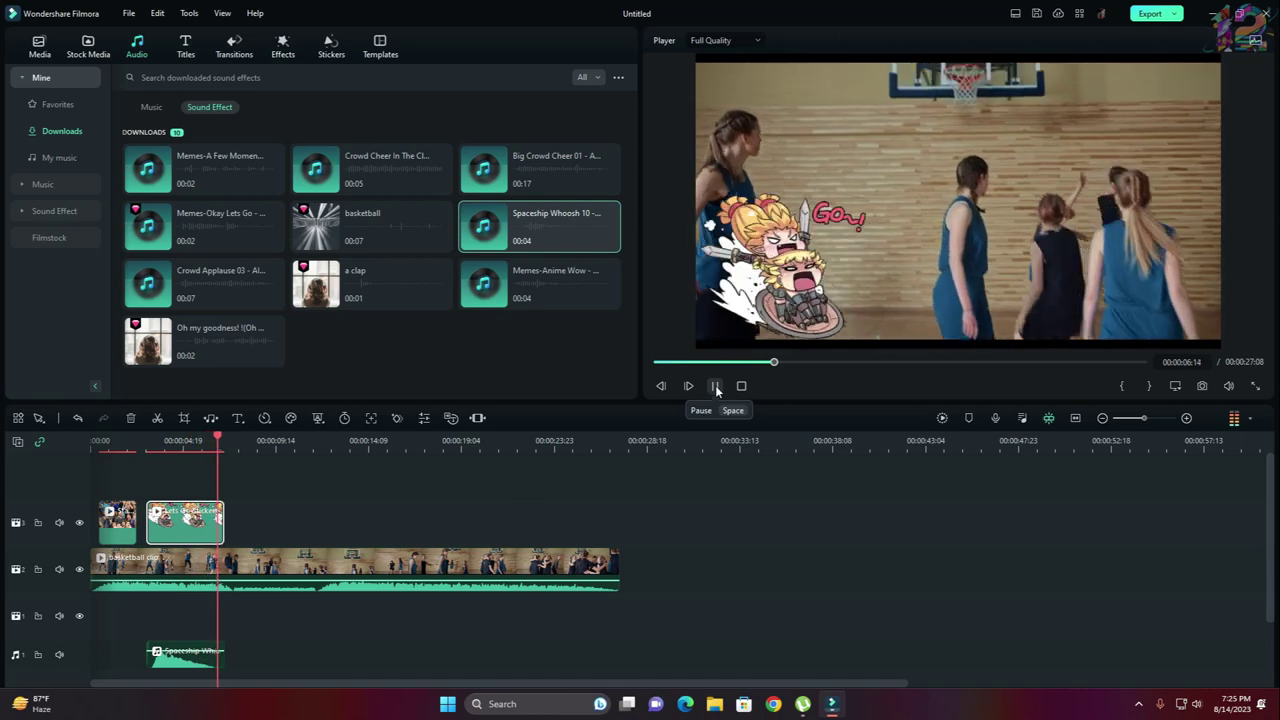
pyautogui.click(716, 387)
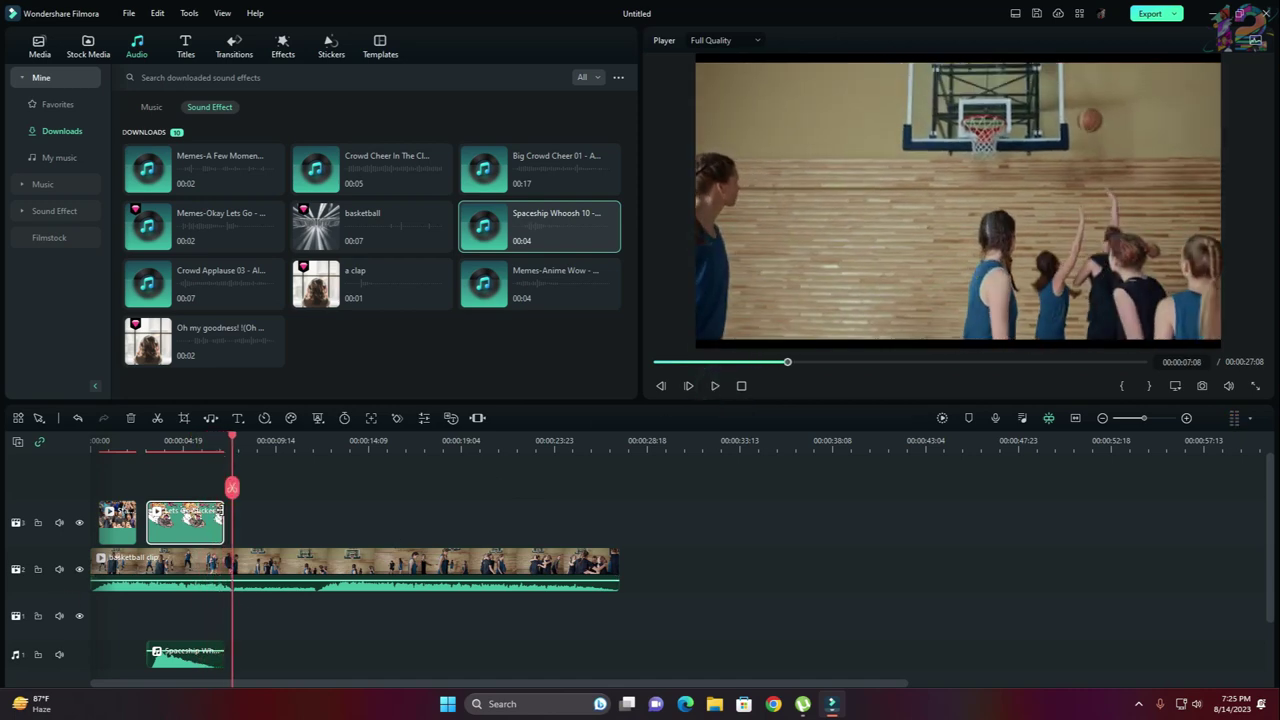
# - Split the basketball clip at 00:00:11:09, as the ball reaches the hoop, and move the second part about 5.5 seconds later
pyautogui.moveTo(222, 509); pyautogui.dragTo(222, 510)
pyautogui.moveTo(233, 446); pyautogui.dragTo(226, 446)
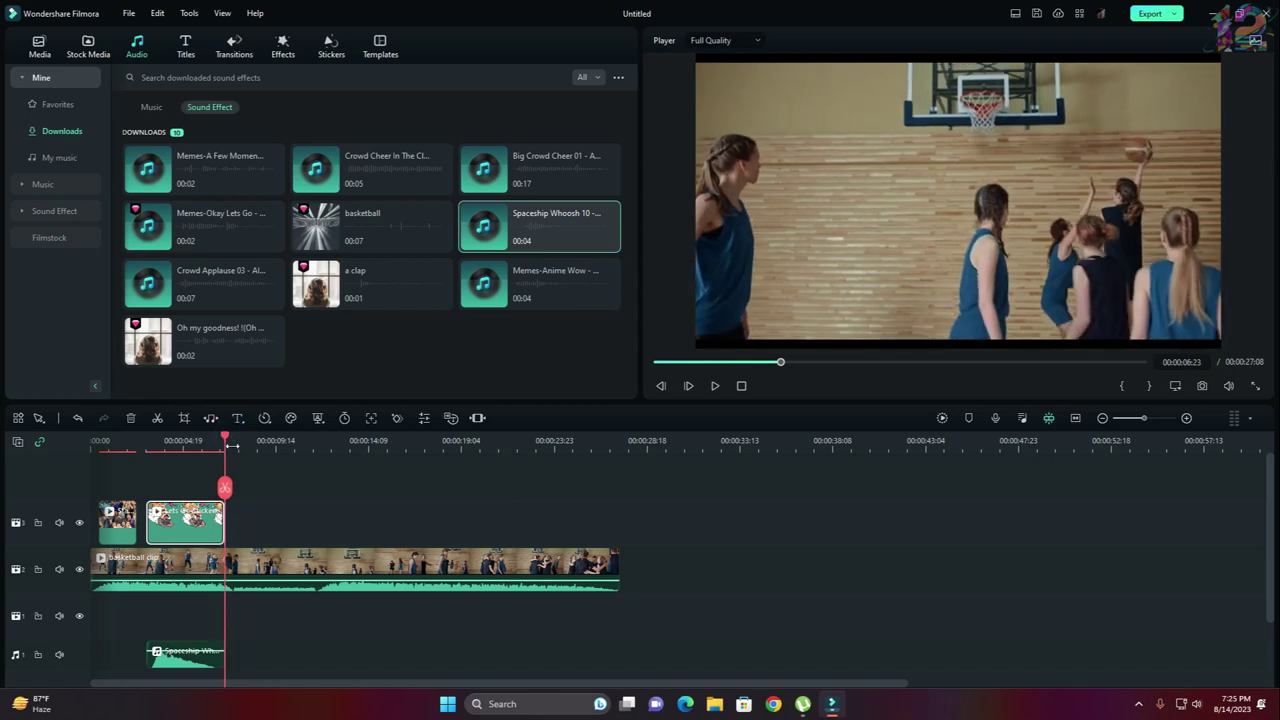
pyautogui.click(714, 386)
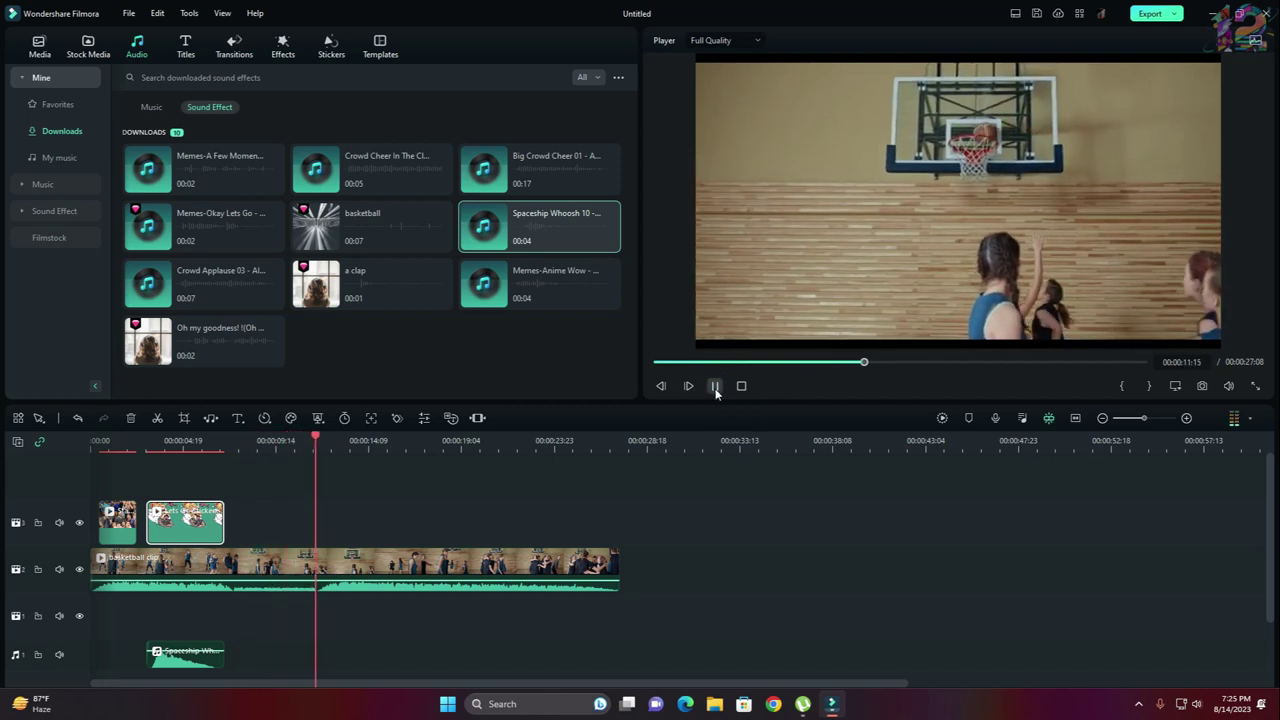
pyautogui.click(714, 387)
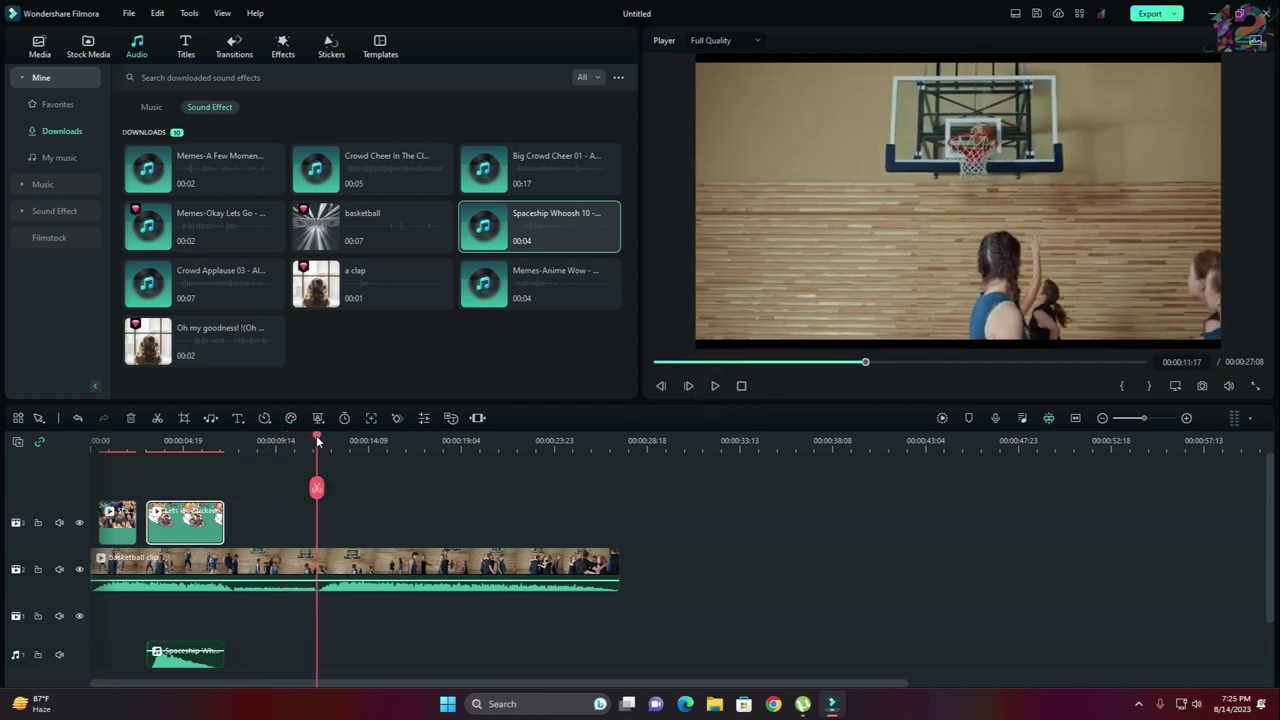
pyautogui.moveTo(318, 440); pyautogui.dragTo(312, 442)
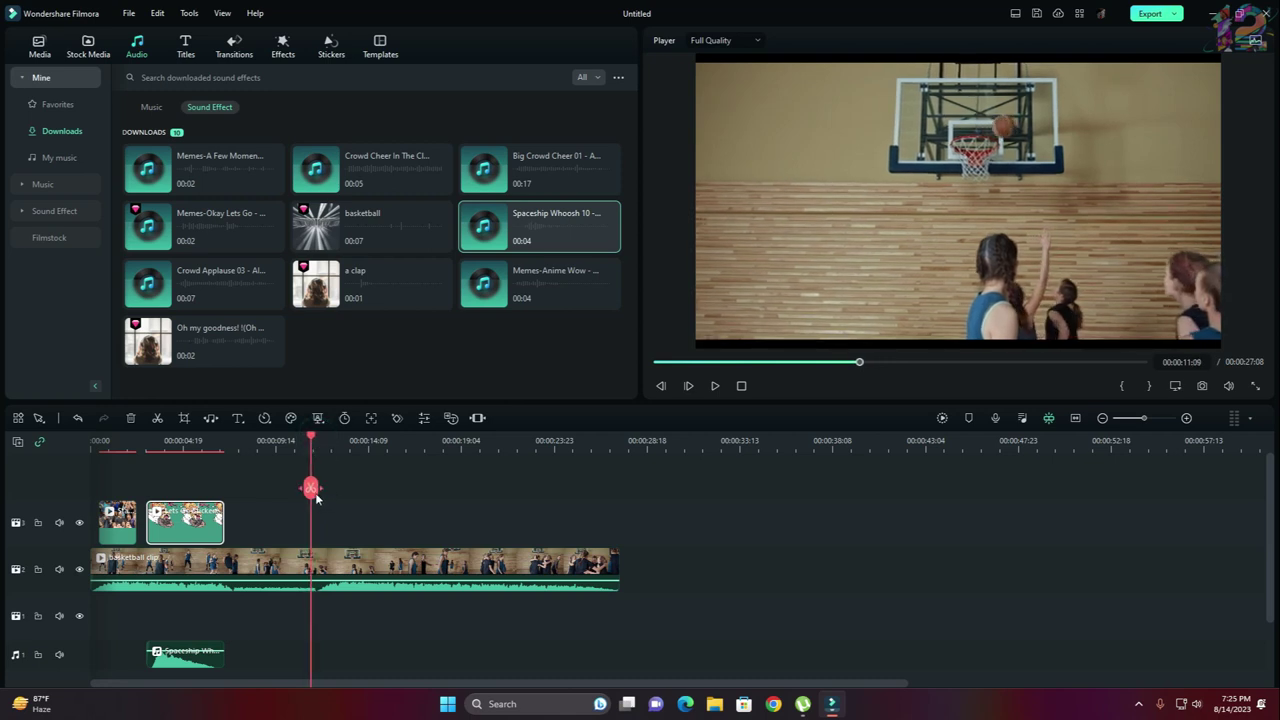
pyautogui.click(311, 489)
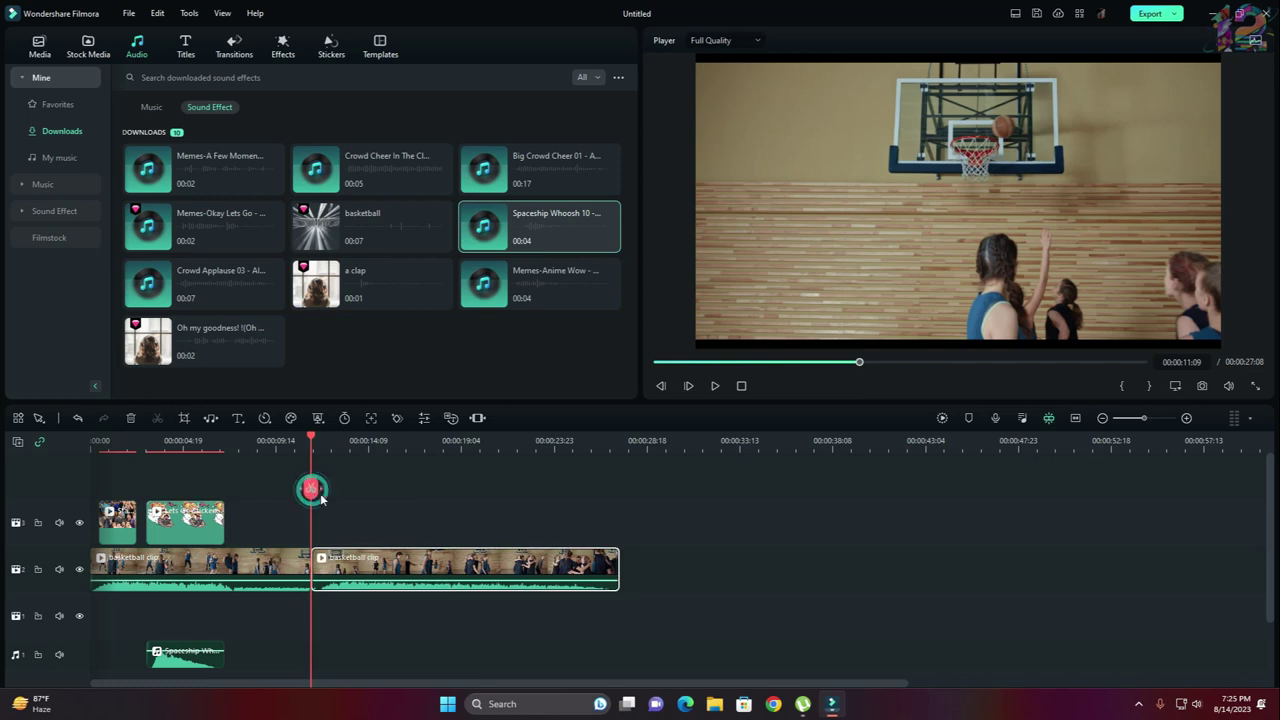
pyautogui.moveTo(435, 565); pyautogui.dragTo(540, 565)
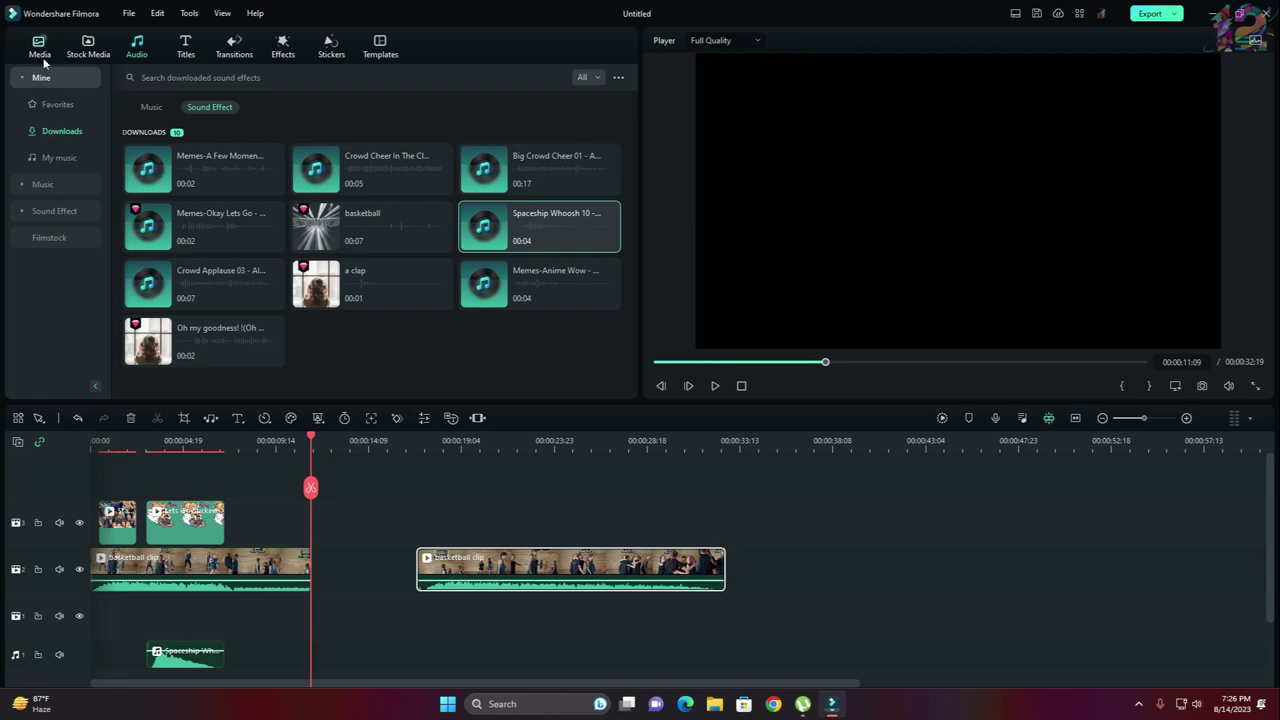
# - Add the downloaded yellow "A Few Moments Later" sticker above the gap at 00:00:11:09 and move the second basketball part against its end
pyautogui.click(87, 45)
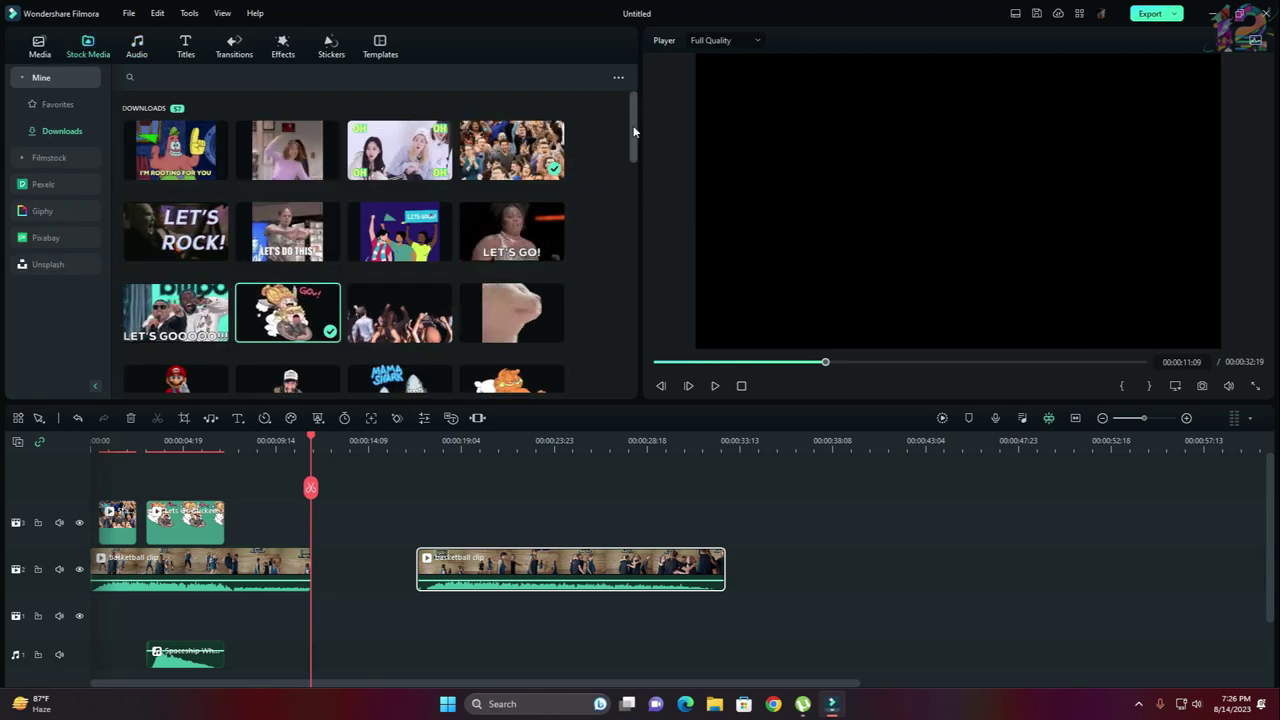
pyautogui.moveTo(632, 125)
pyautogui.mouseDown()
pyautogui.moveTo(633, 224)
pyautogui.moveTo(637, 115)
pyautogui.mouseUp()
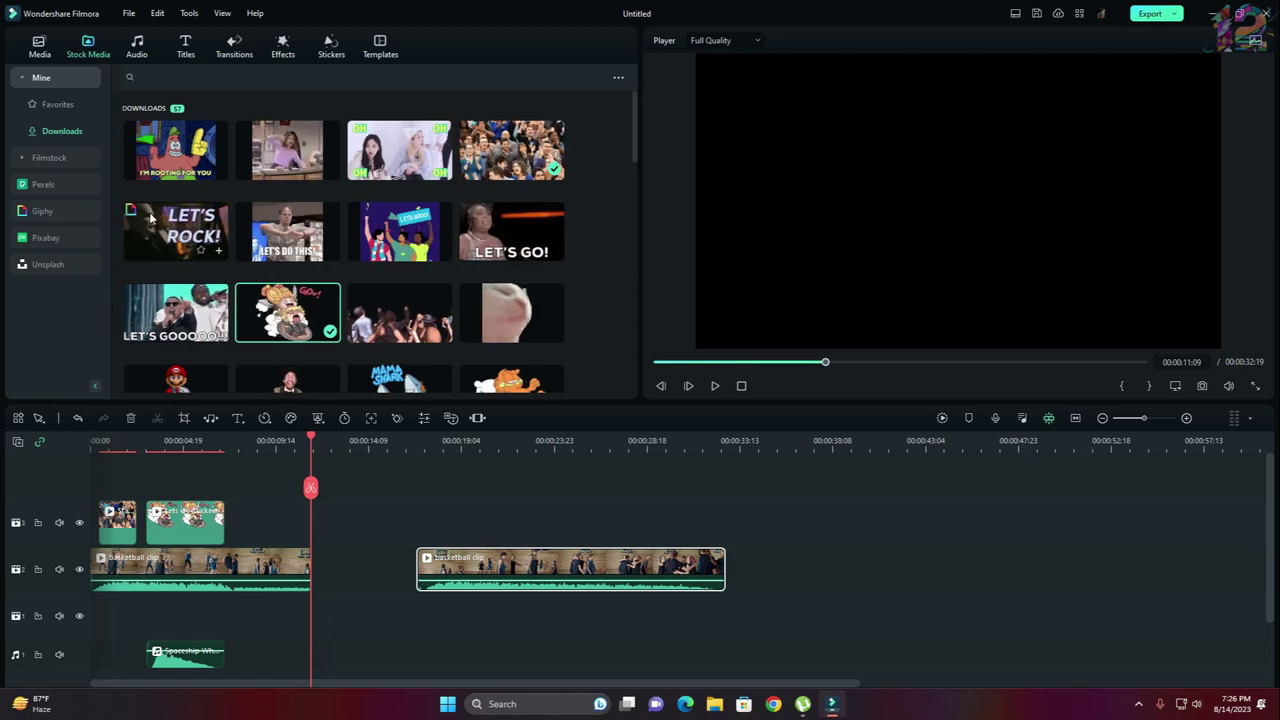
pyautogui.click(333, 47)
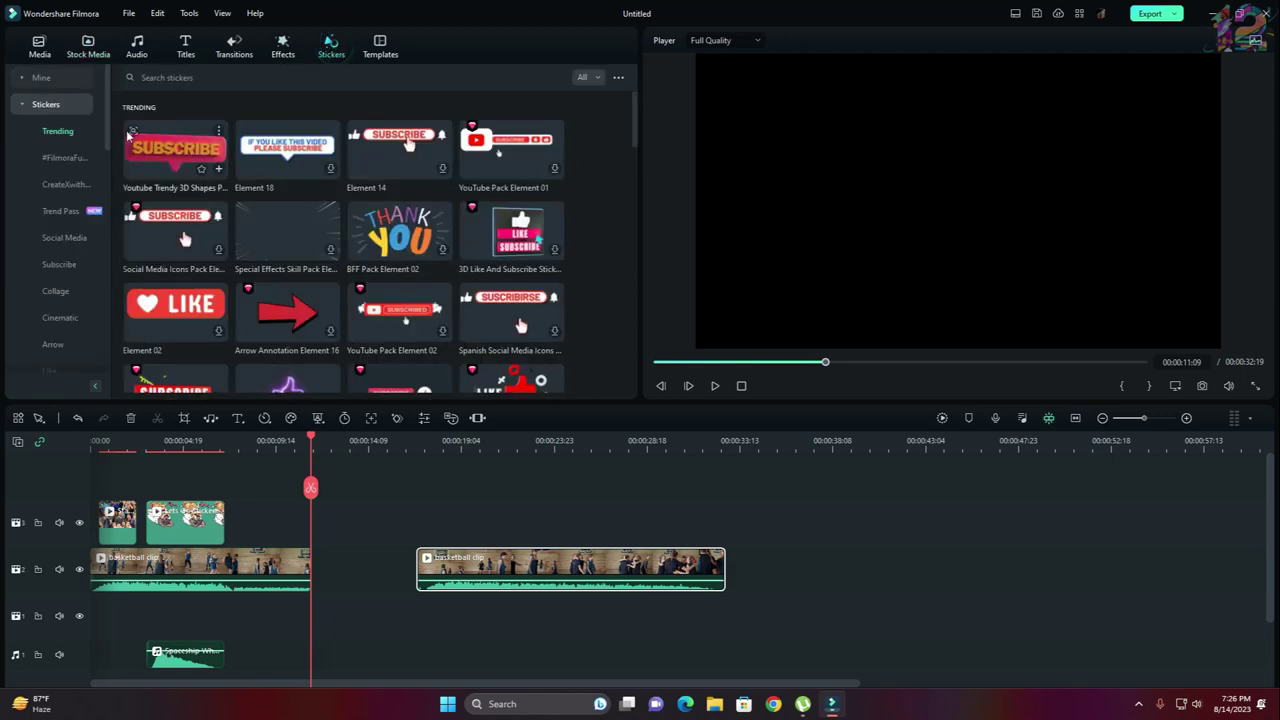
pyautogui.click(57, 82)
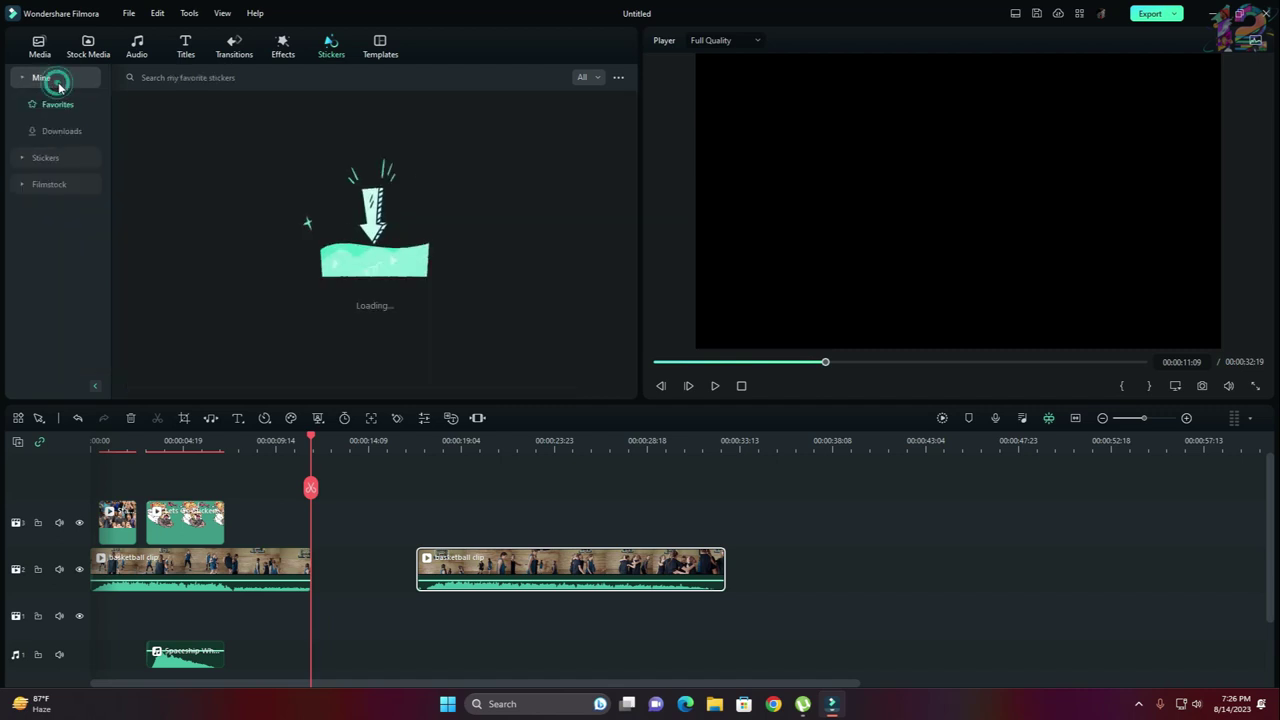
pyautogui.click(60, 132)
pyautogui.moveTo(404, 164)
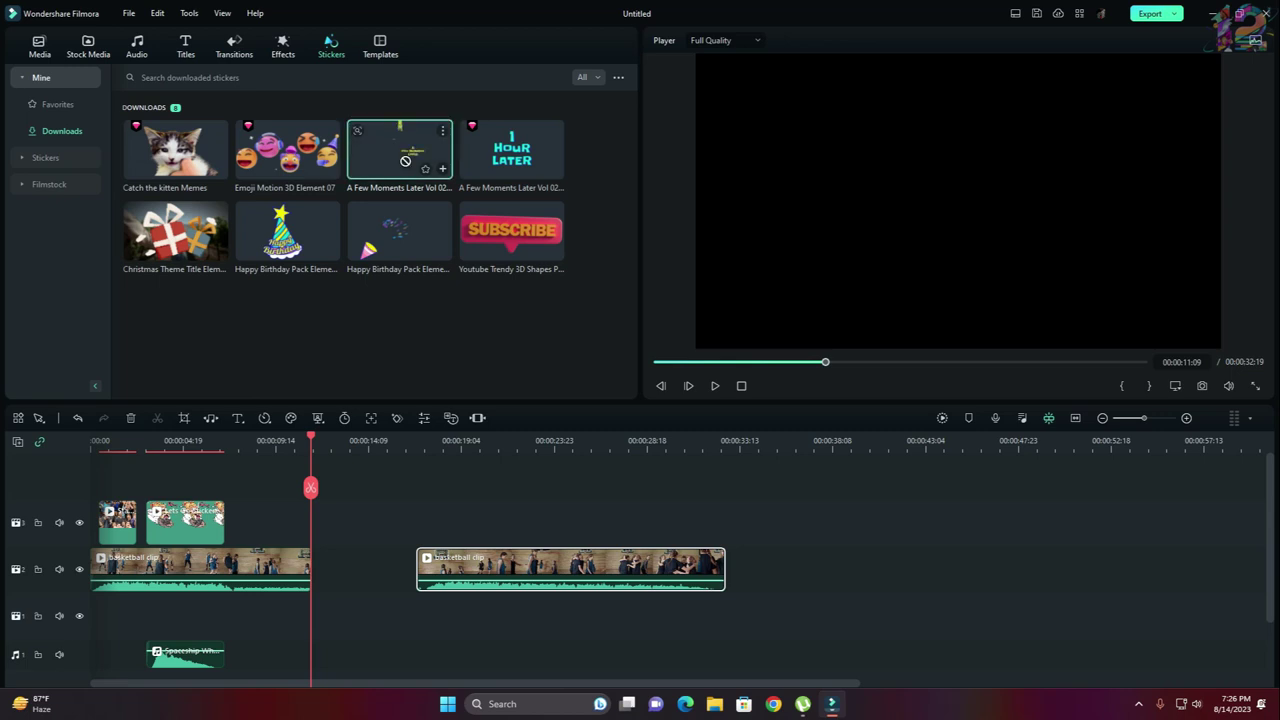
pyautogui.moveTo(343, 466); pyautogui.dragTo(334, 520)
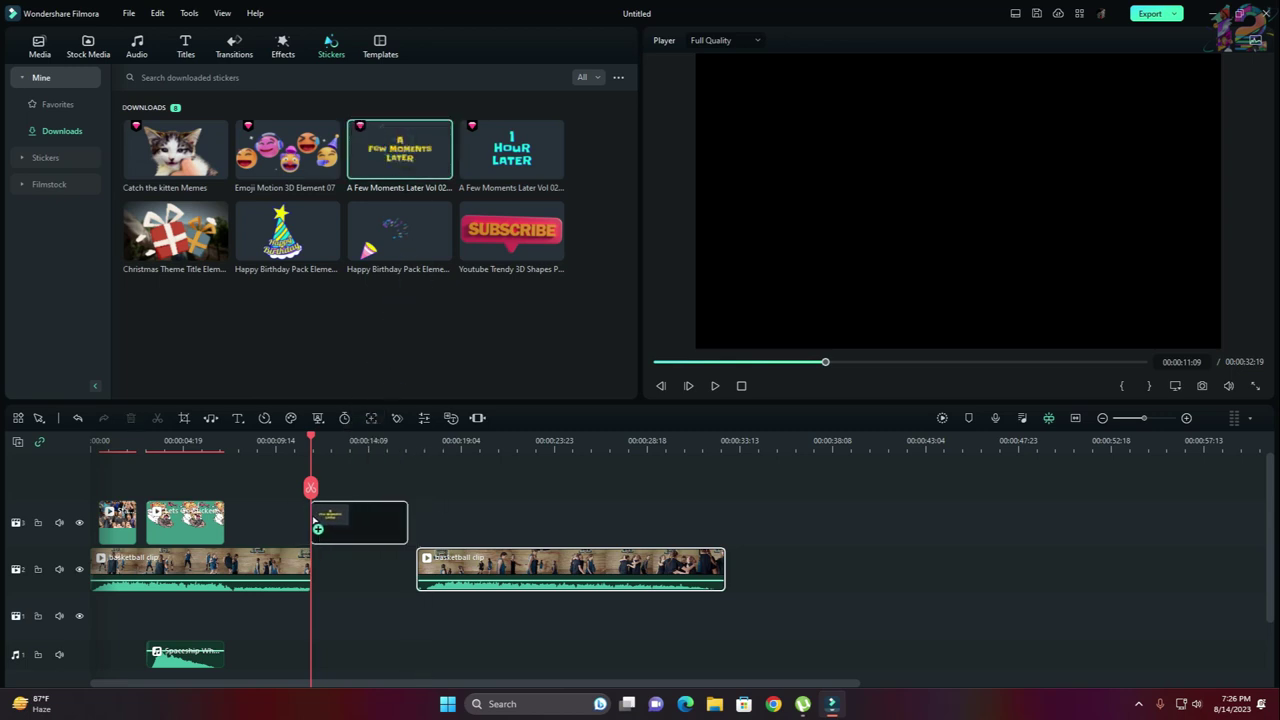
pyautogui.moveTo(312, 519); pyautogui.dragTo(314, 520)
pyautogui.moveTo(530, 570); pyautogui.dragTo(493, 570)
pyautogui.moveTo(498, 572); pyautogui.dragTo(491, 573)
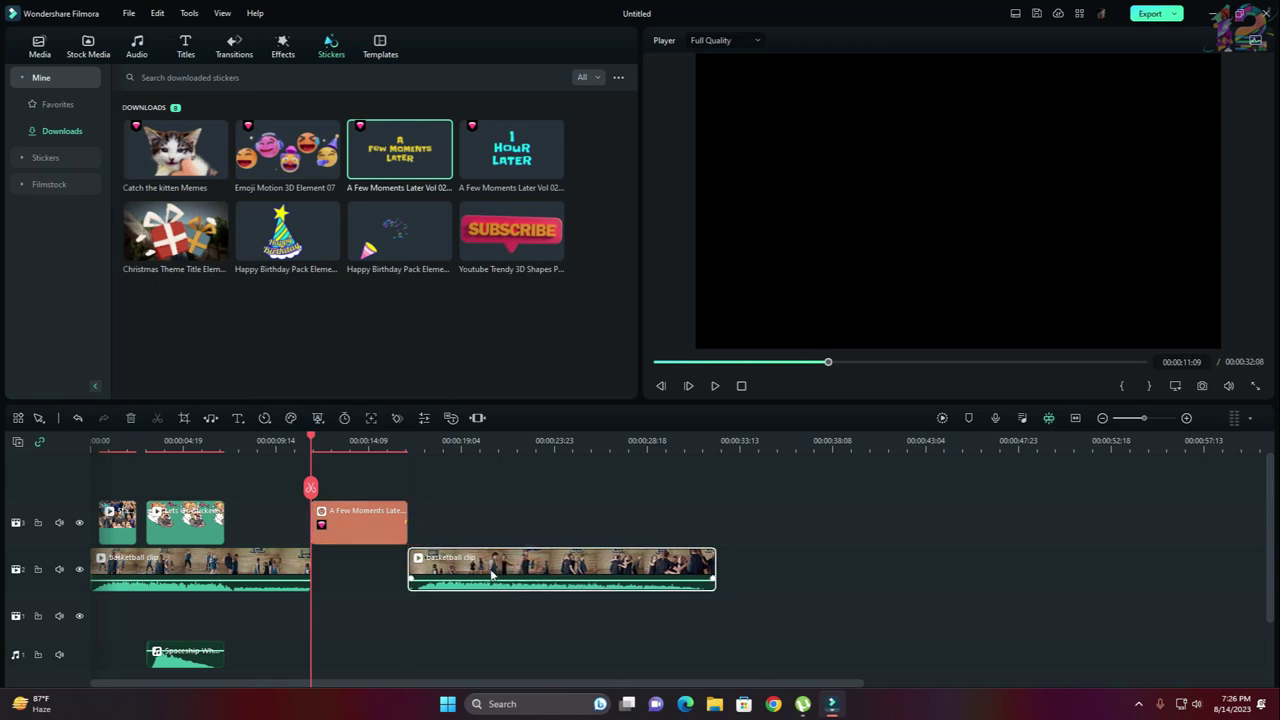
# - Add the downloaded Memes-A Few Moments Later sound effect at 00:00:11:09 and shorten the sticker to about the sound's length
pyautogui.click(136, 50)
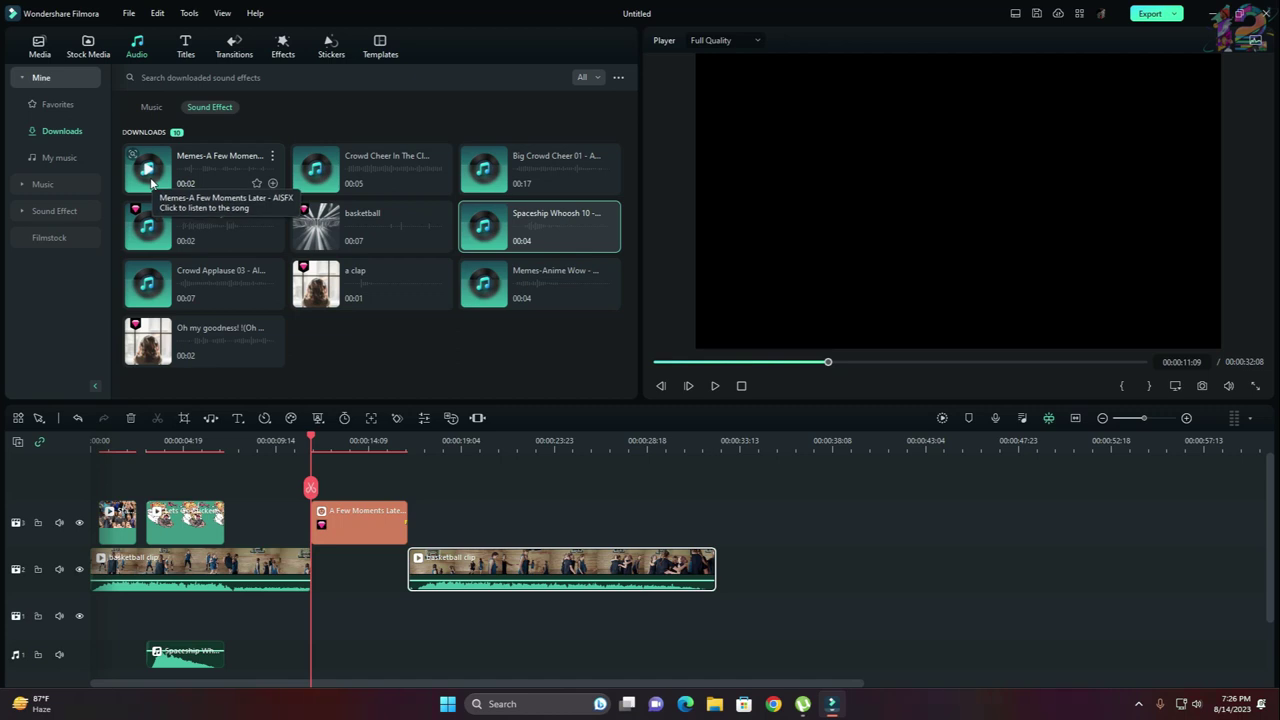
pyautogui.moveTo(200, 180); pyautogui.dragTo(316, 570)
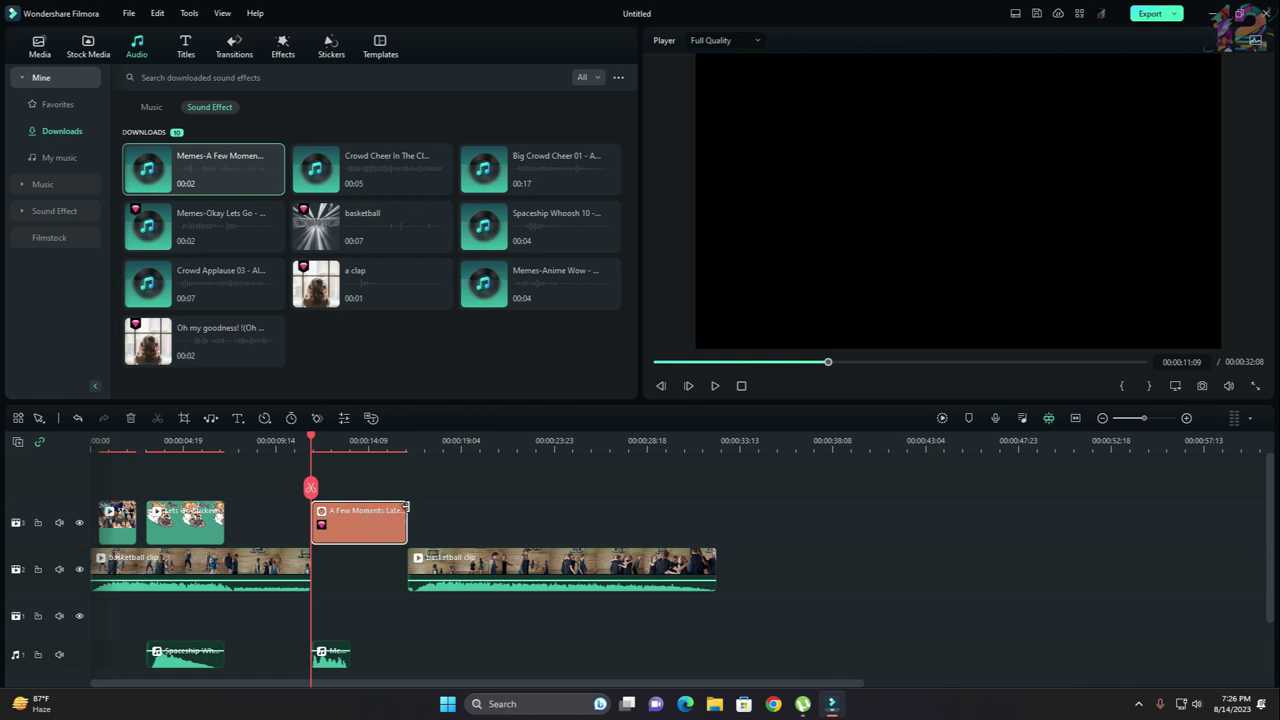
pyautogui.moveTo(405, 508); pyautogui.dragTo(345, 515)
# - Move the second basketball part back against the shortened sticker's end and play the transition from just before the sticker
pyautogui.moveTo(547, 570); pyautogui.dragTo(456, 574)
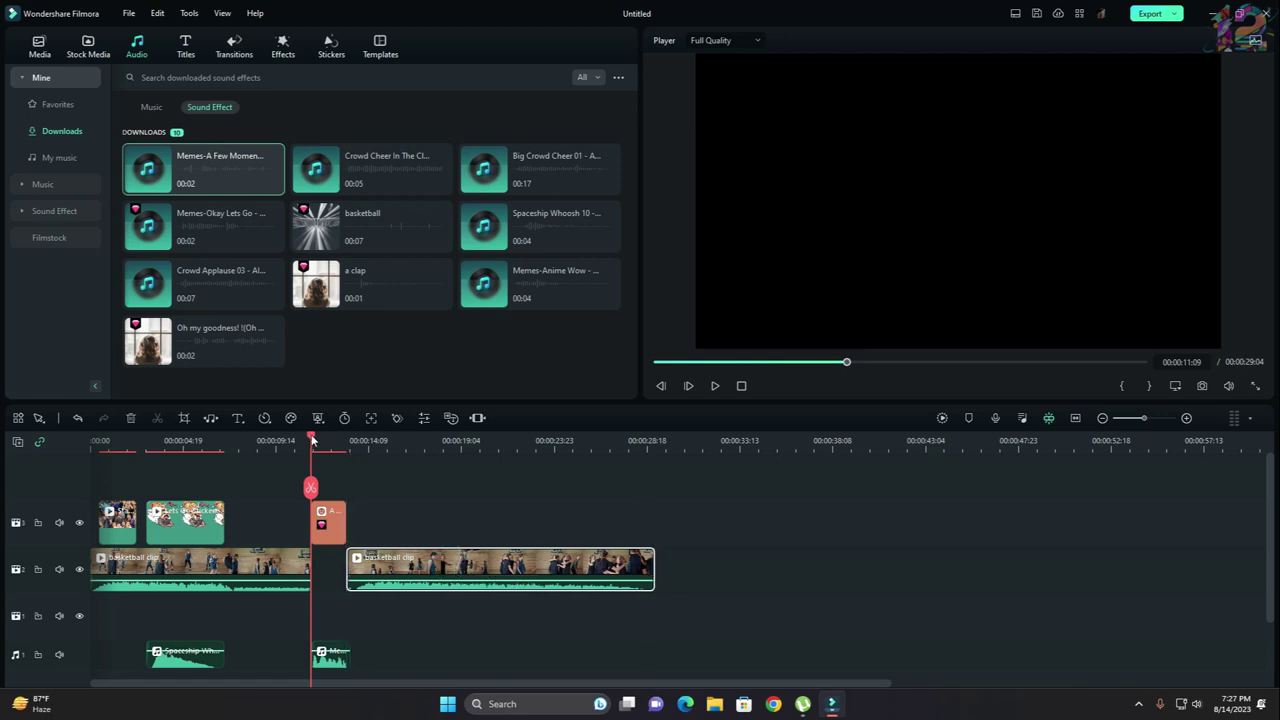
pyautogui.moveTo(313, 440); pyautogui.dragTo(293, 440)
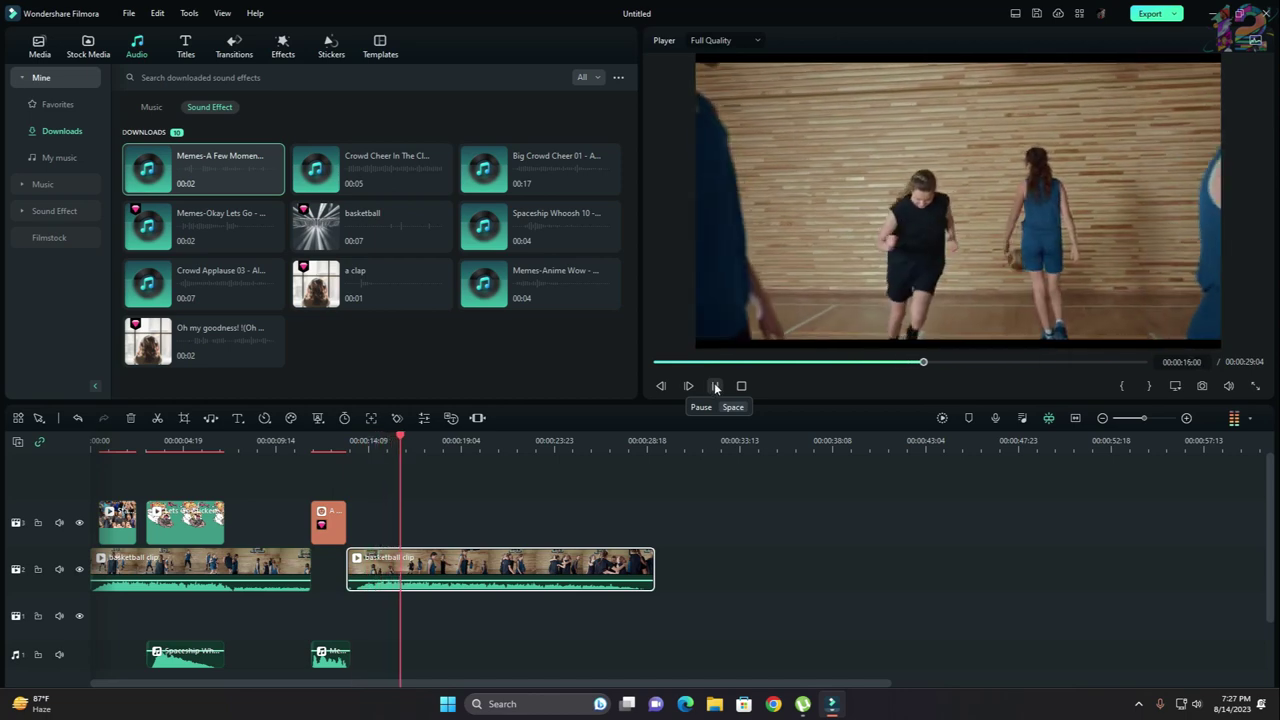
pyautogui.click(715, 387)
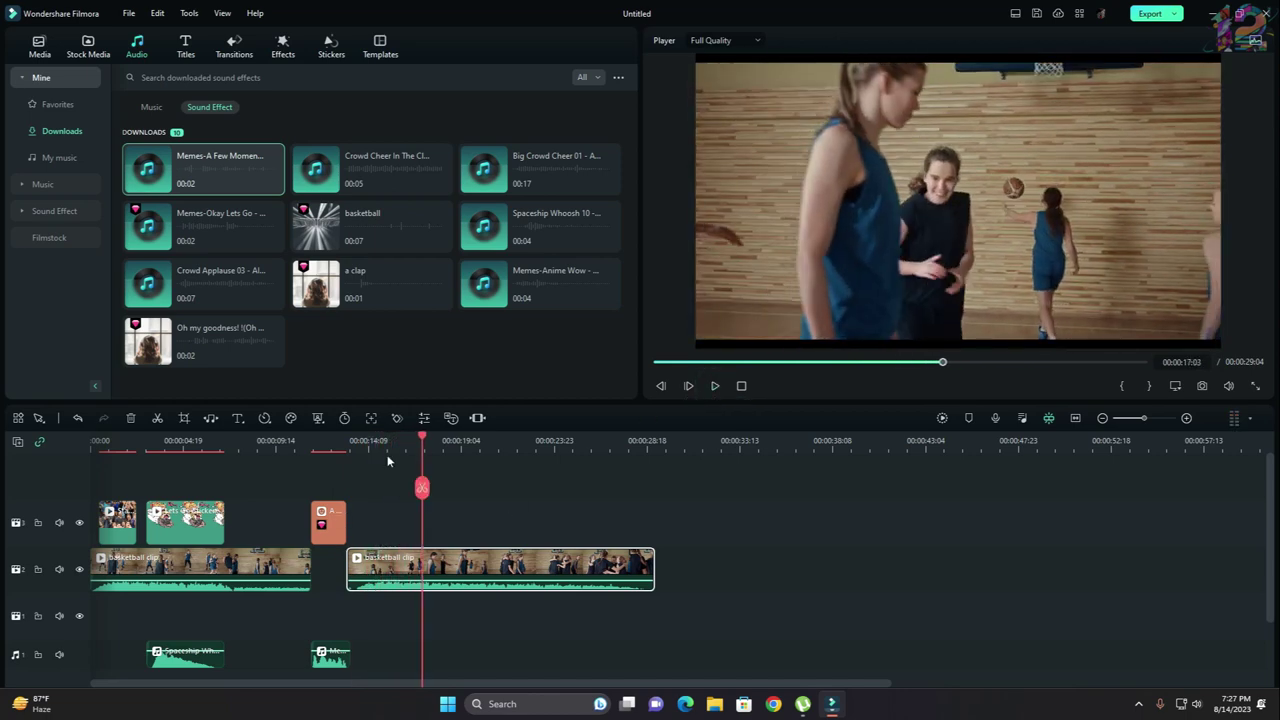
# - Add the downloaded black-and-white GIF of the woman in a necklace at 00:00:13:13, above the second basketball part
pyautogui.moveTo(424, 440); pyautogui.dragTo(352, 468)
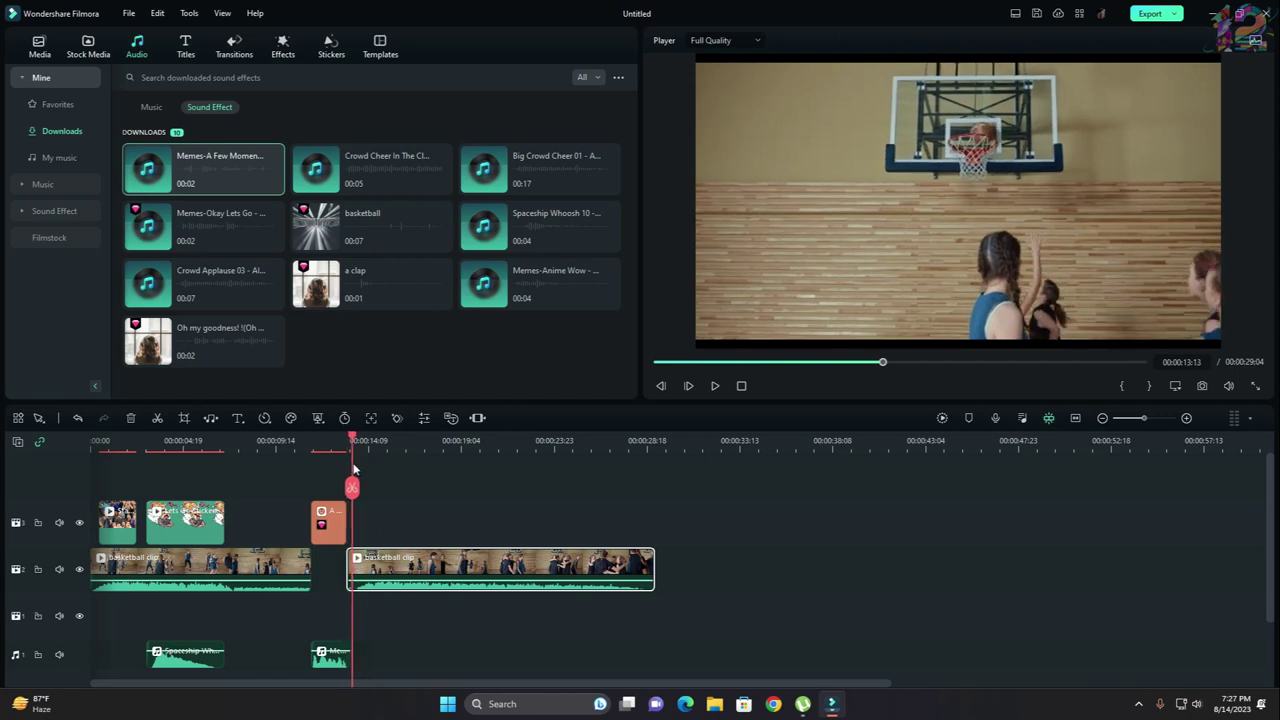
pyautogui.click(85, 48)
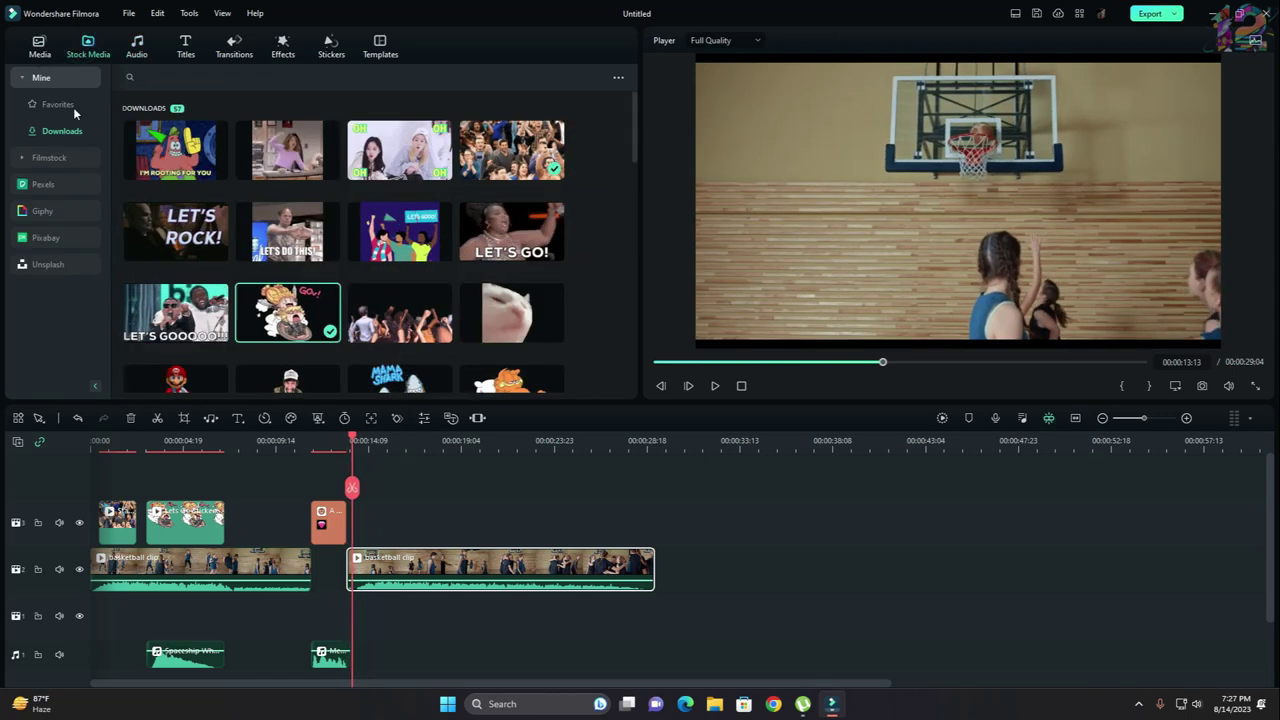
pyautogui.scroll(-5, 546, 246)
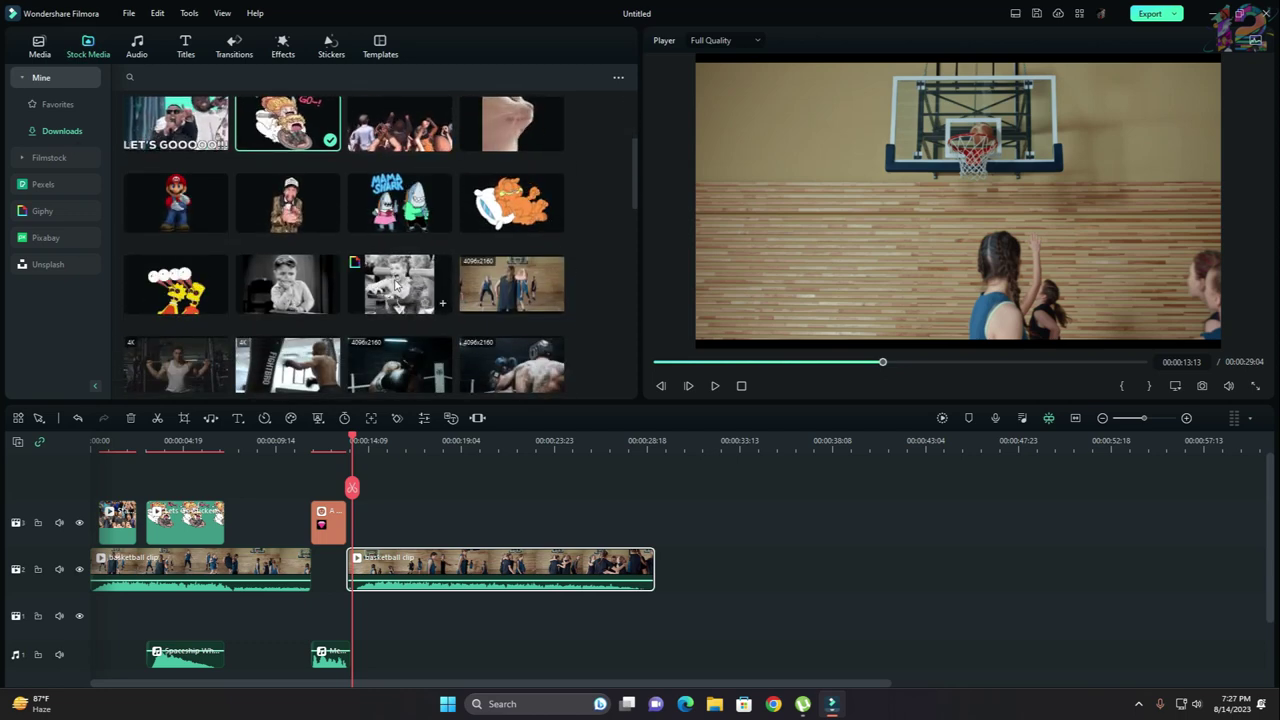
pyautogui.moveTo(400, 284); pyautogui.dragTo(358, 524)
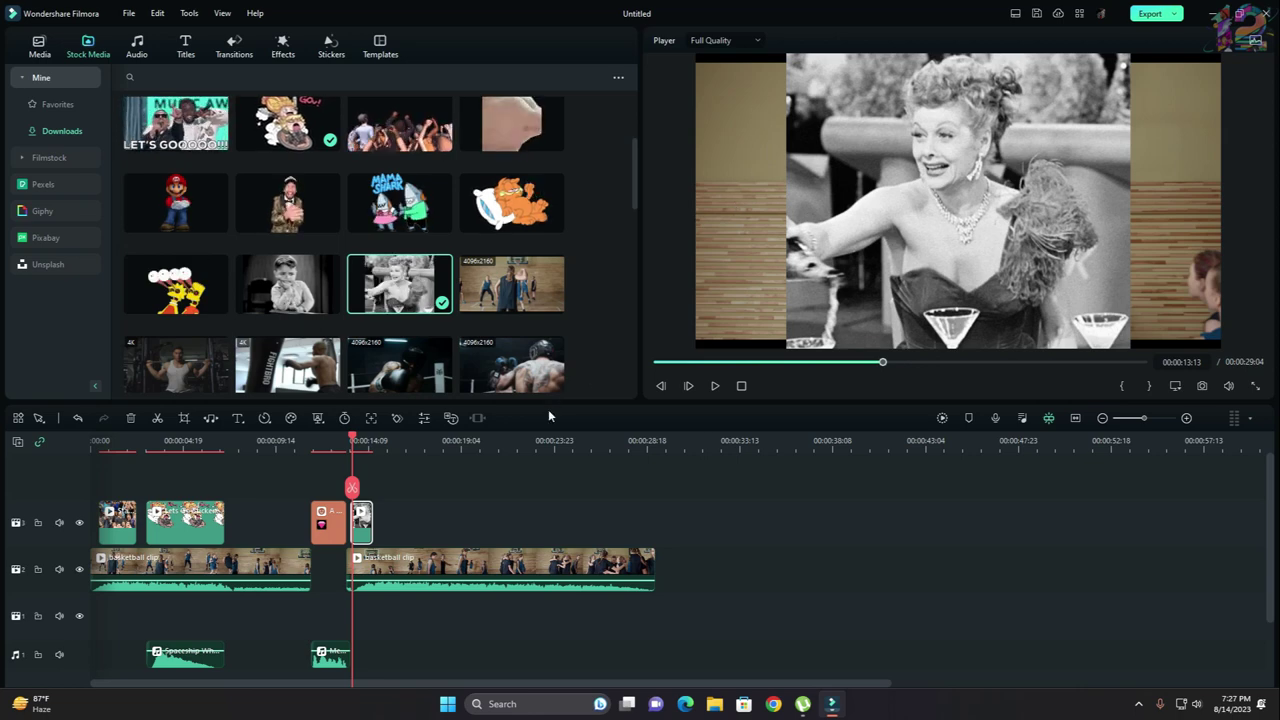
# - Crop the black-and-white GIF to a 16:9 ratio, framing the woman's head and shoulders in the upper part of the image
pyautogui.click(185, 421)
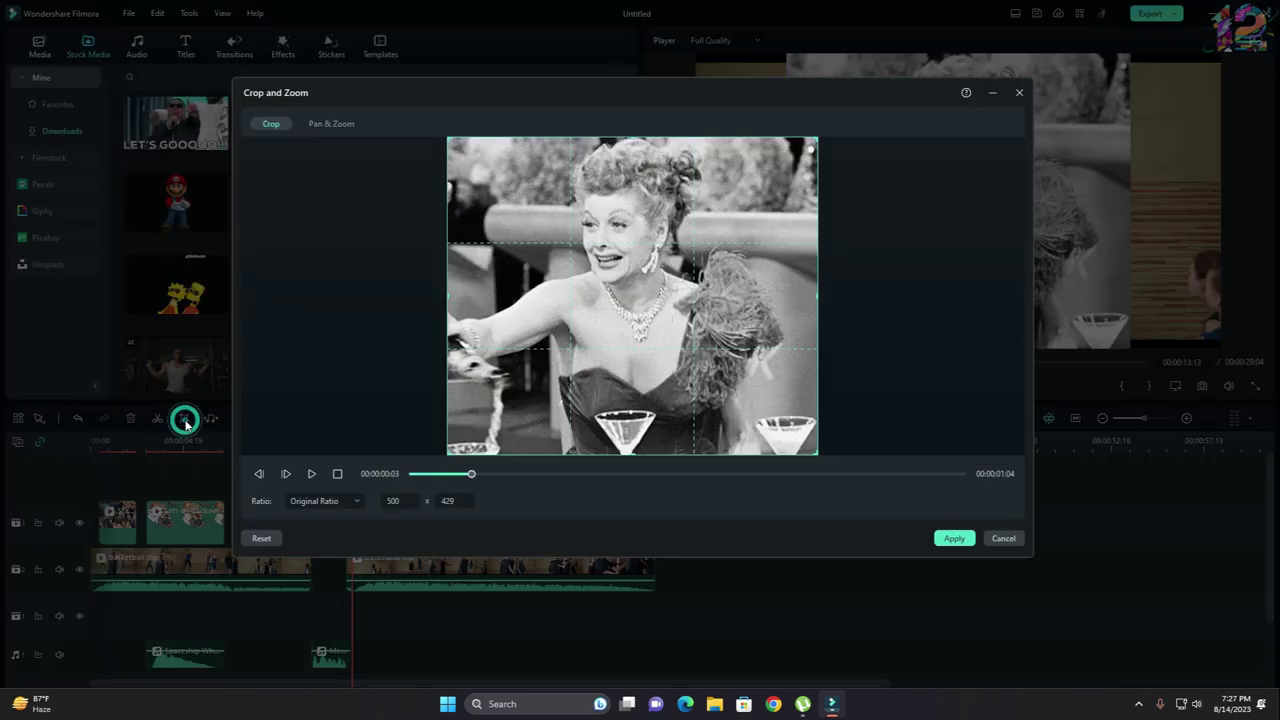
pyautogui.click(352, 503)
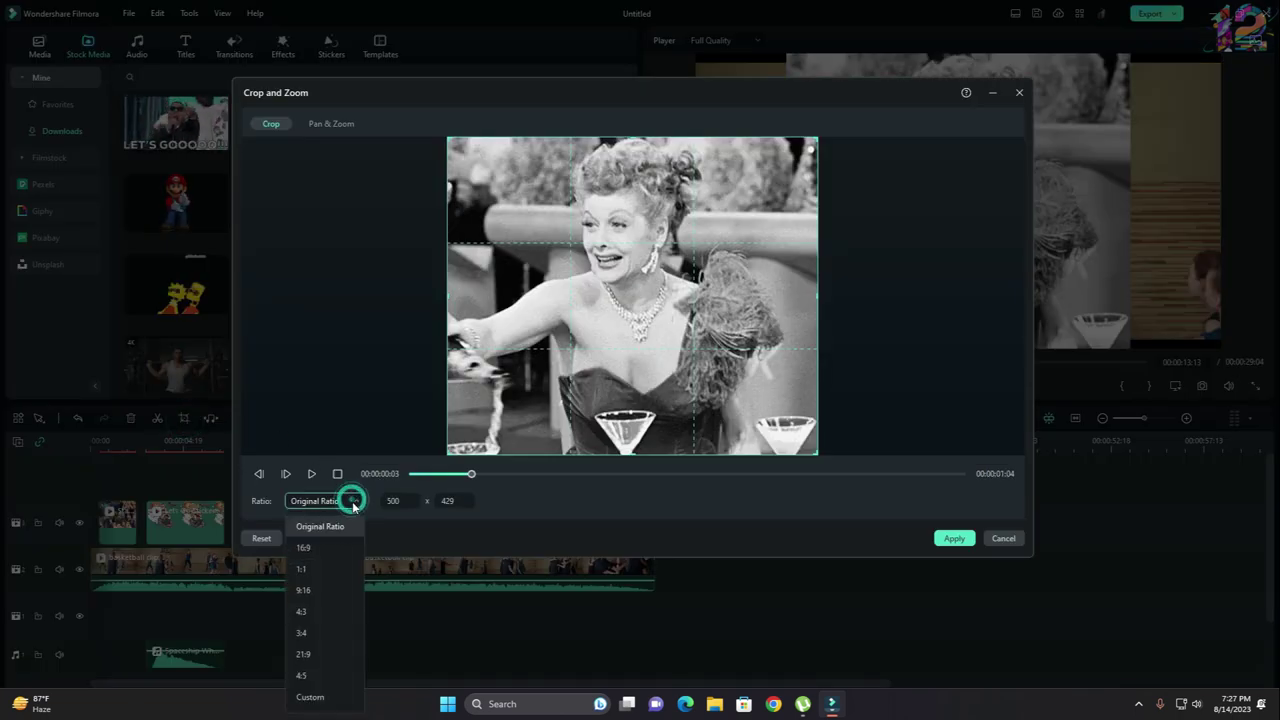
pyautogui.click(330, 548)
pyautogui.moveTo(638, 358); pyautogui.dragTo(643, 286)
pyautogui.click(970, 538)
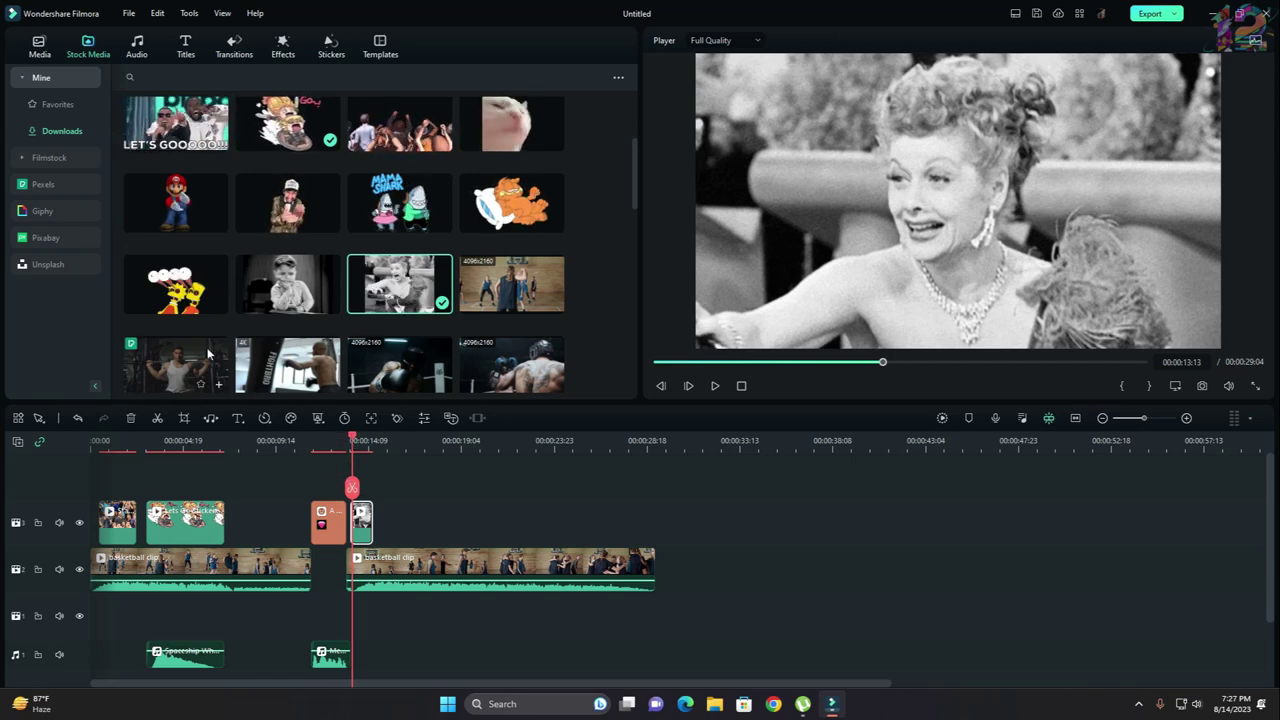
# - Add the downloaded "Oh my goodness!" sound effect at 00:00:13:13 and play the sequence from 00:00:10:15
pyautogui.click(136, 47)
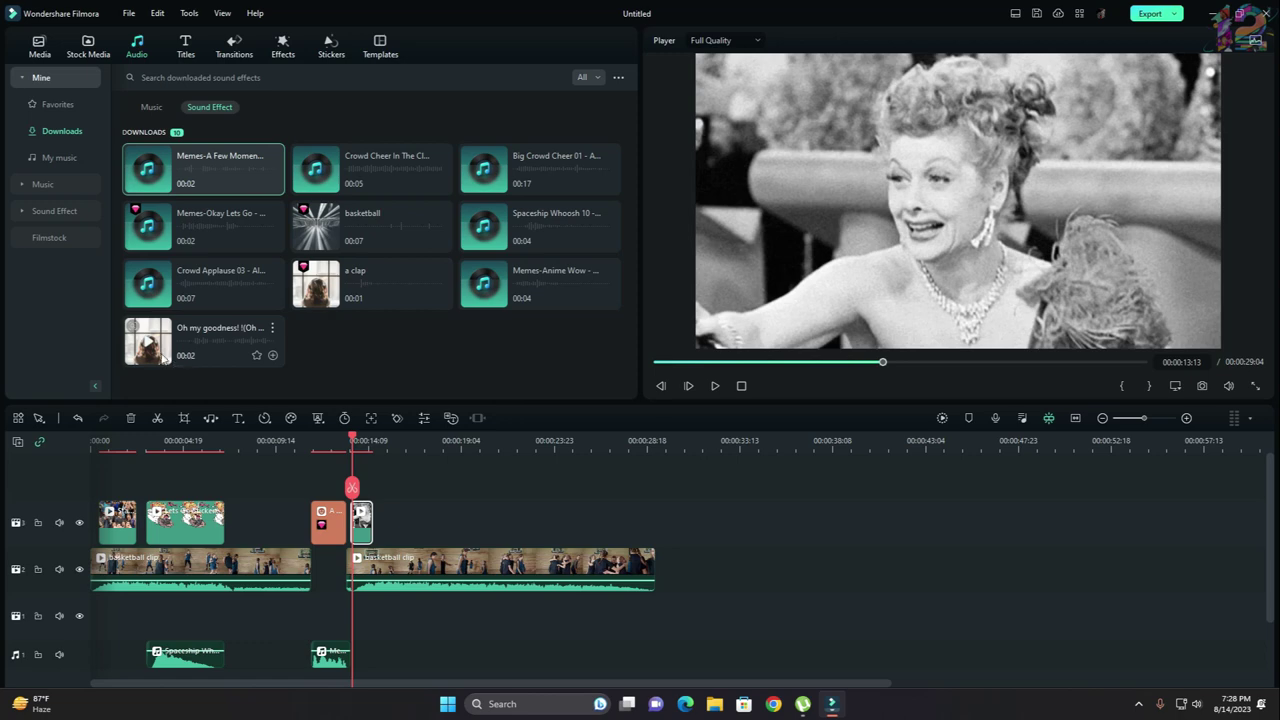
pyautogui.moveTo(157, 333); pyautogui.dragTo(366, 573)
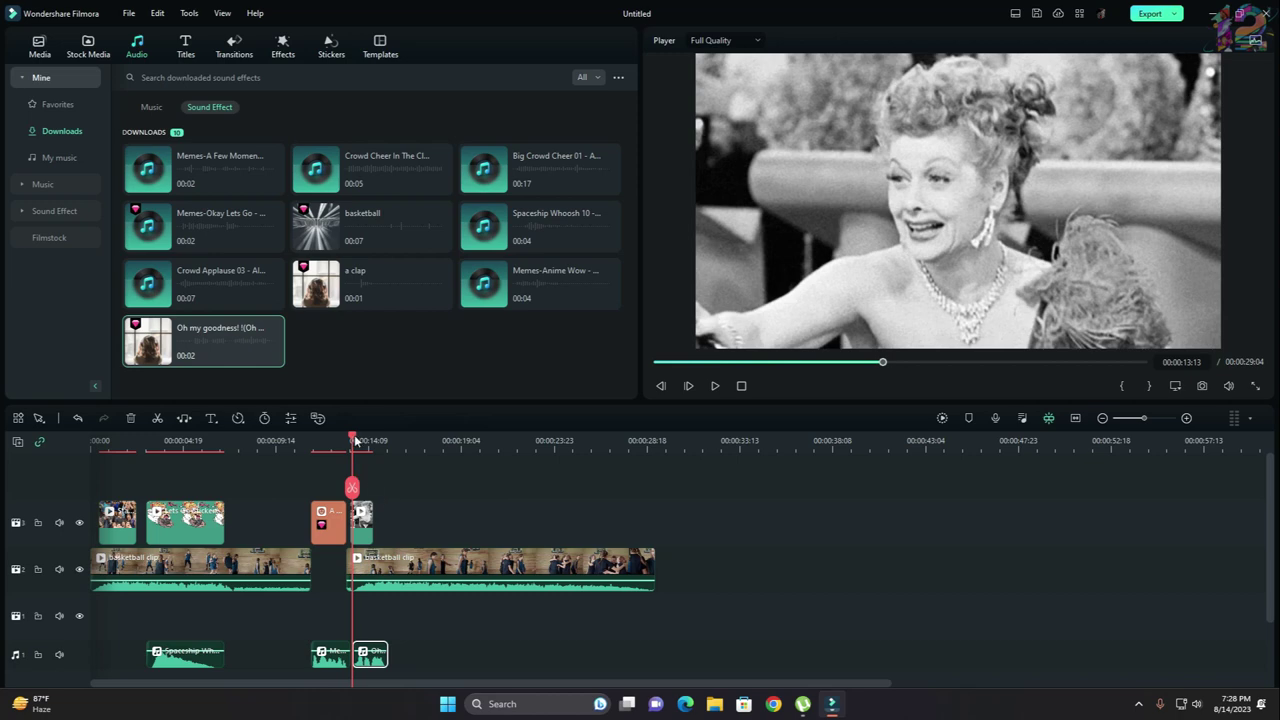
pyautogui.moveTo(355, 441); pyautogui.dragTo(296, 450)
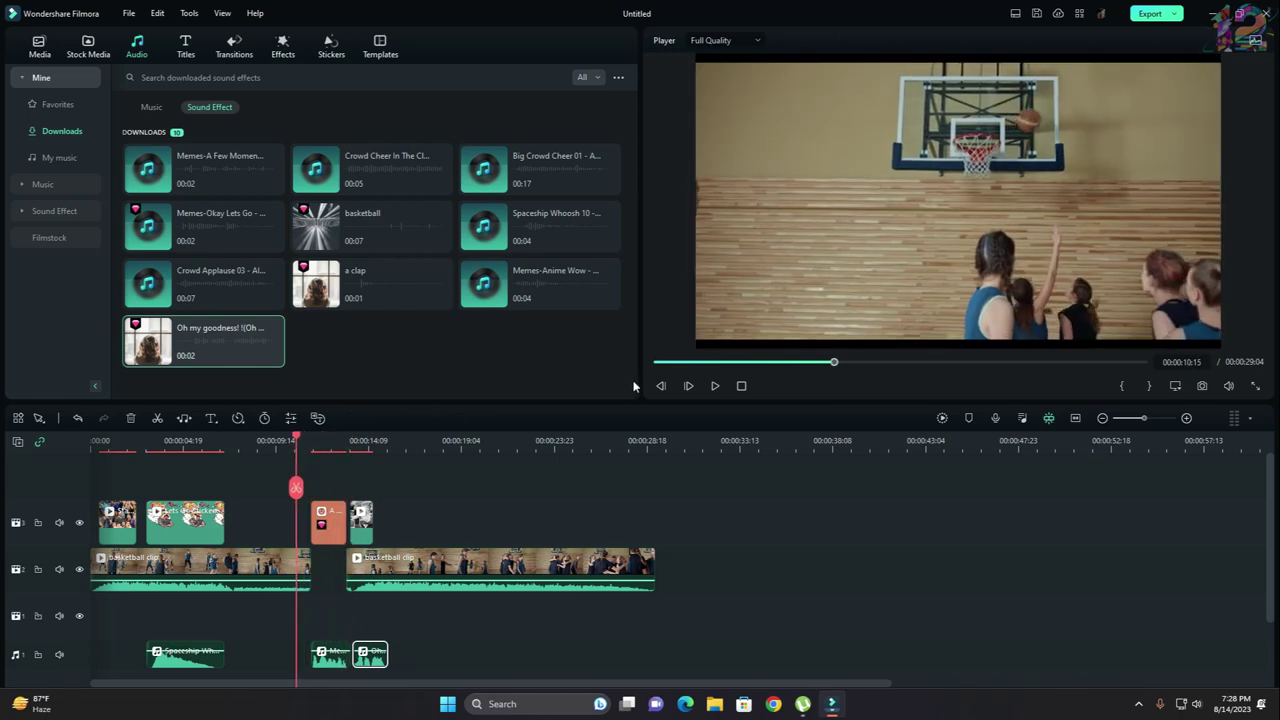
pyautogui.click(715, 386)
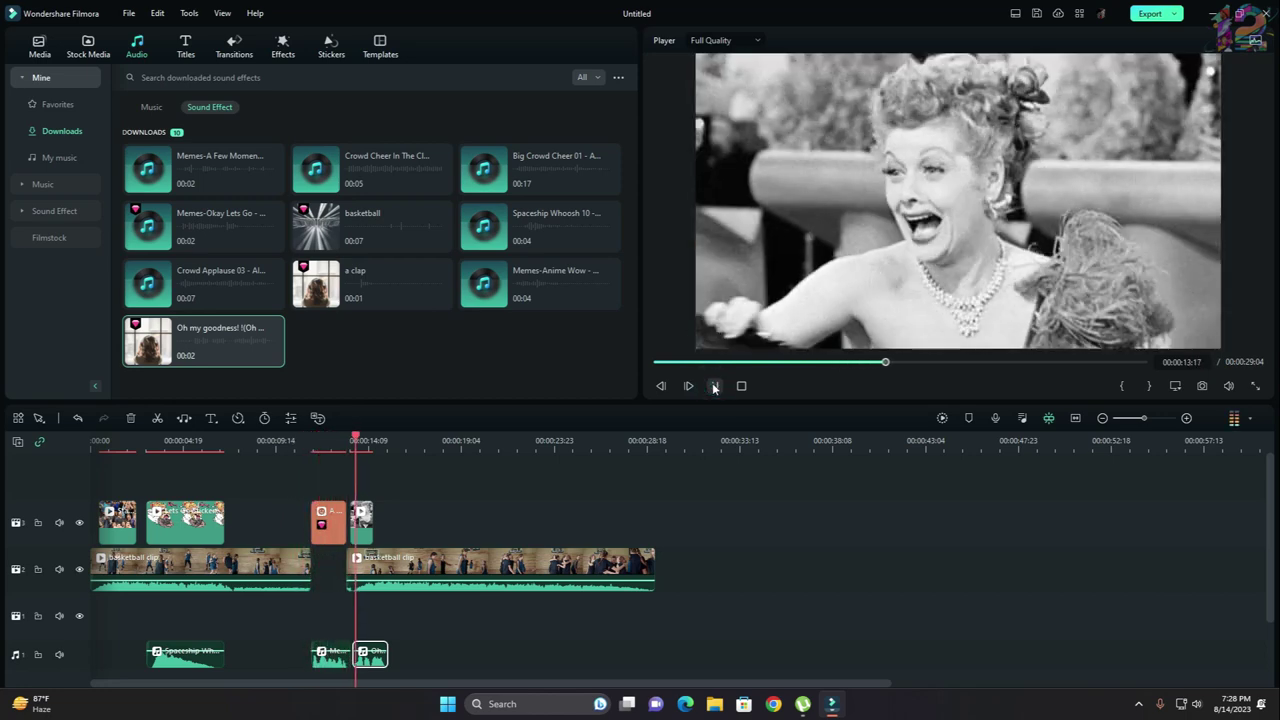
pyautogui.click(714, 386)
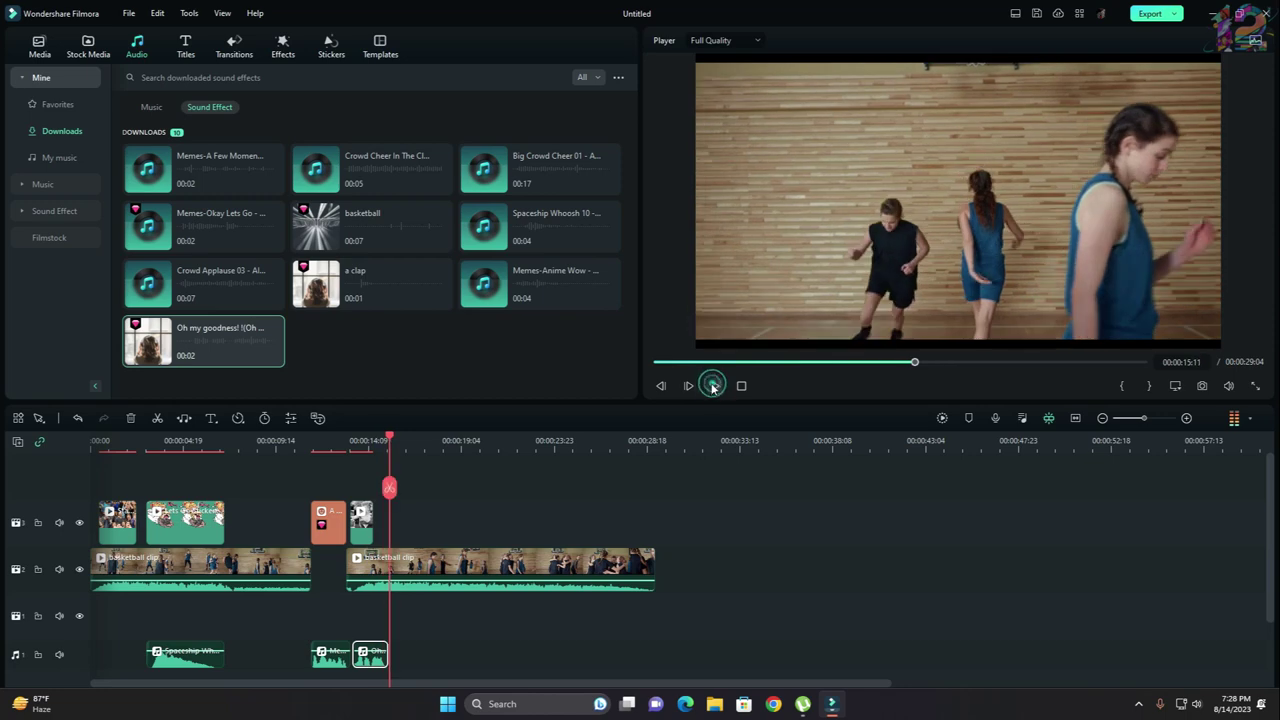
# - Move the black-and-white GIF 19 frames later and the "Oh my goodness!" sound 16 frames later to line up, and replay the section
pyautogui.moveTo(388, 440); pyautogui.dragTo(343, 440)
pyautogui.moveTo(362, 527); pyautogui.dragTo(390, 527)
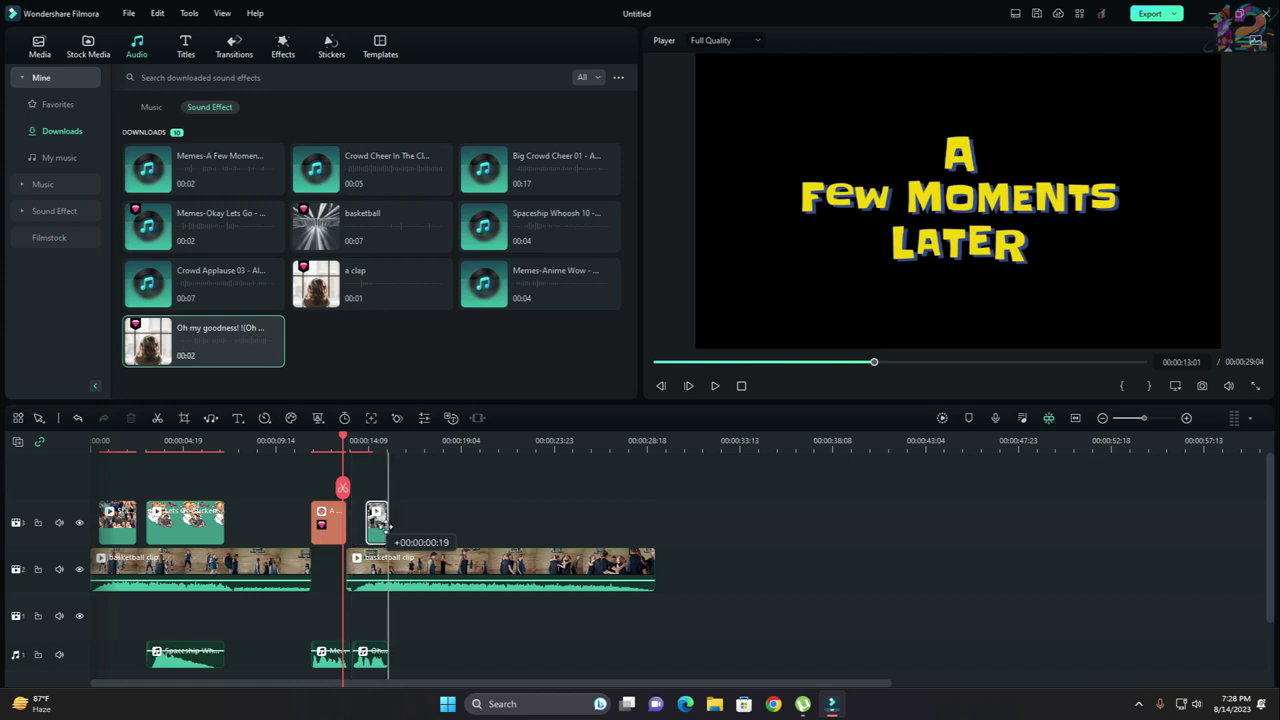
pyautogui.moveTo(376, 660); pyautogui.dragTo(382, 661)
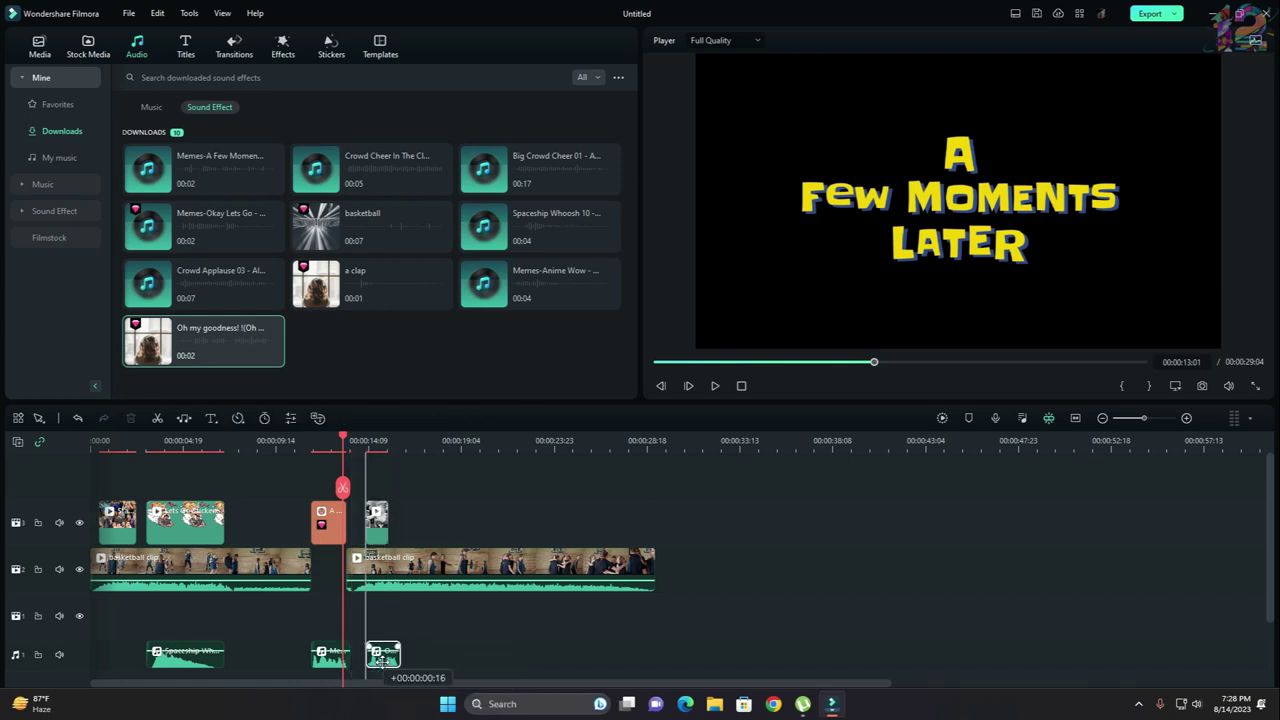
pyautogui.moveTo(343, 441); pyautogui.dragTo(300, 441)
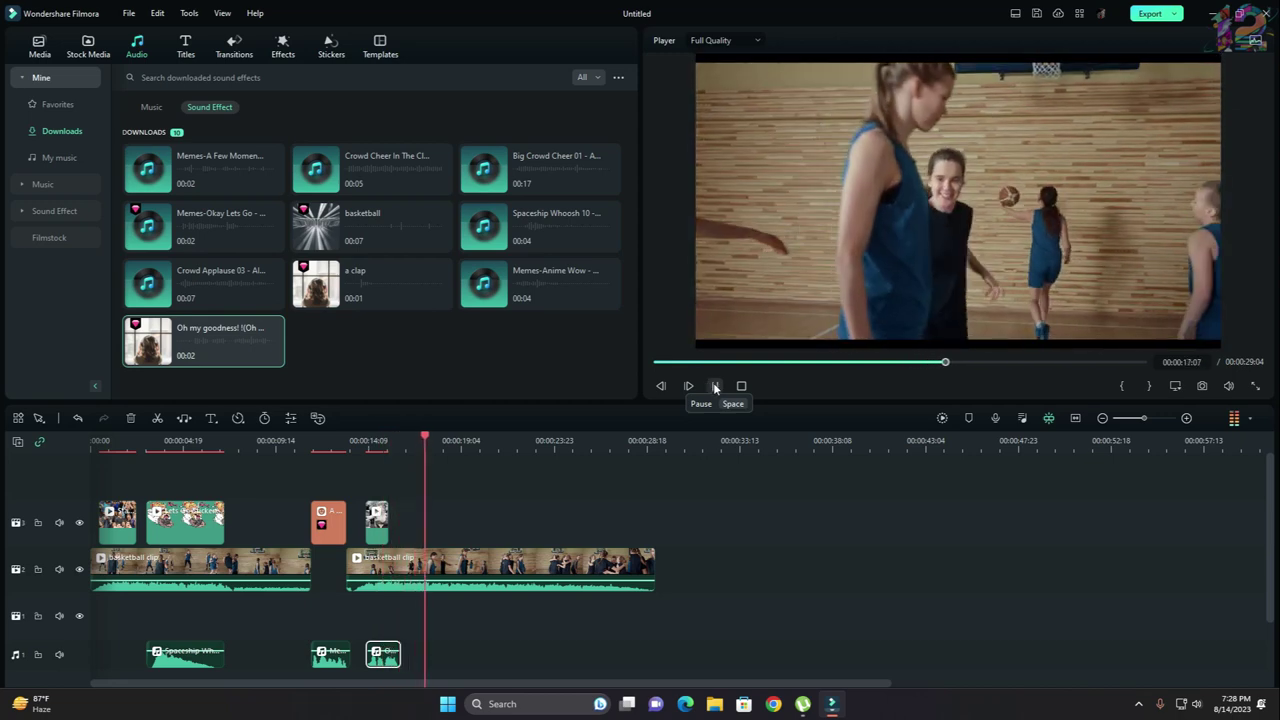
pyautogui.click(713, 387)
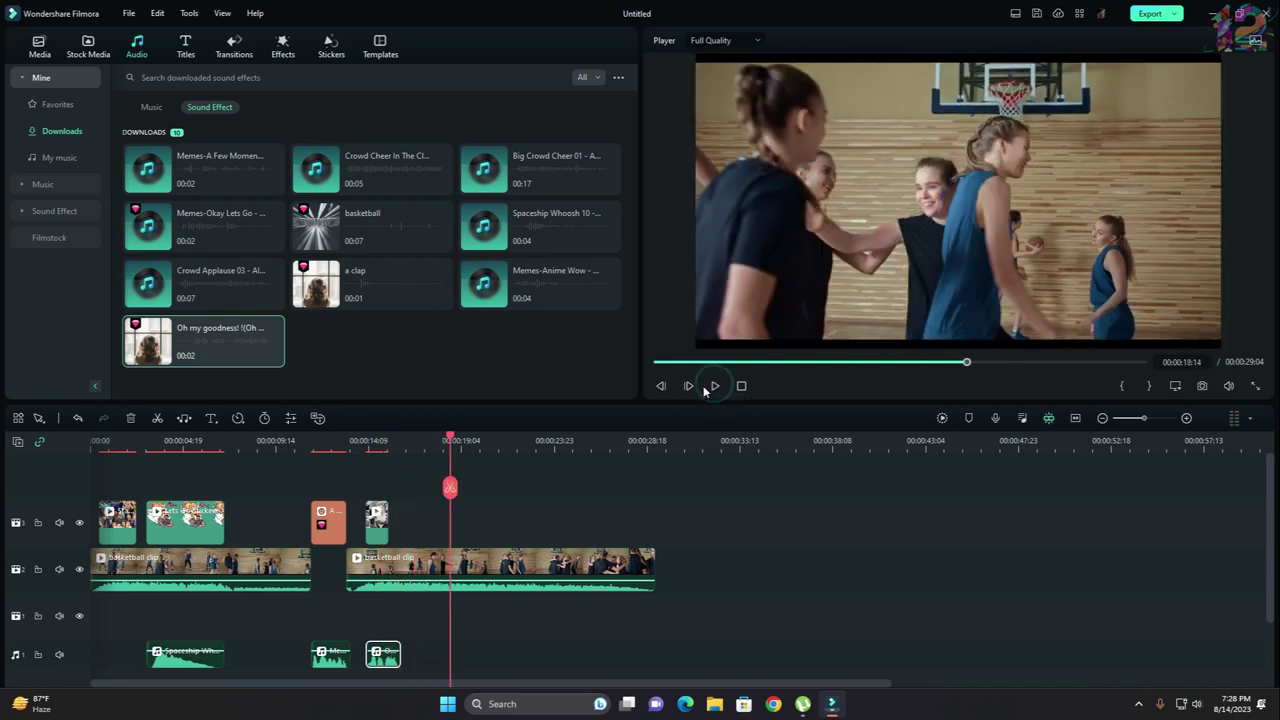